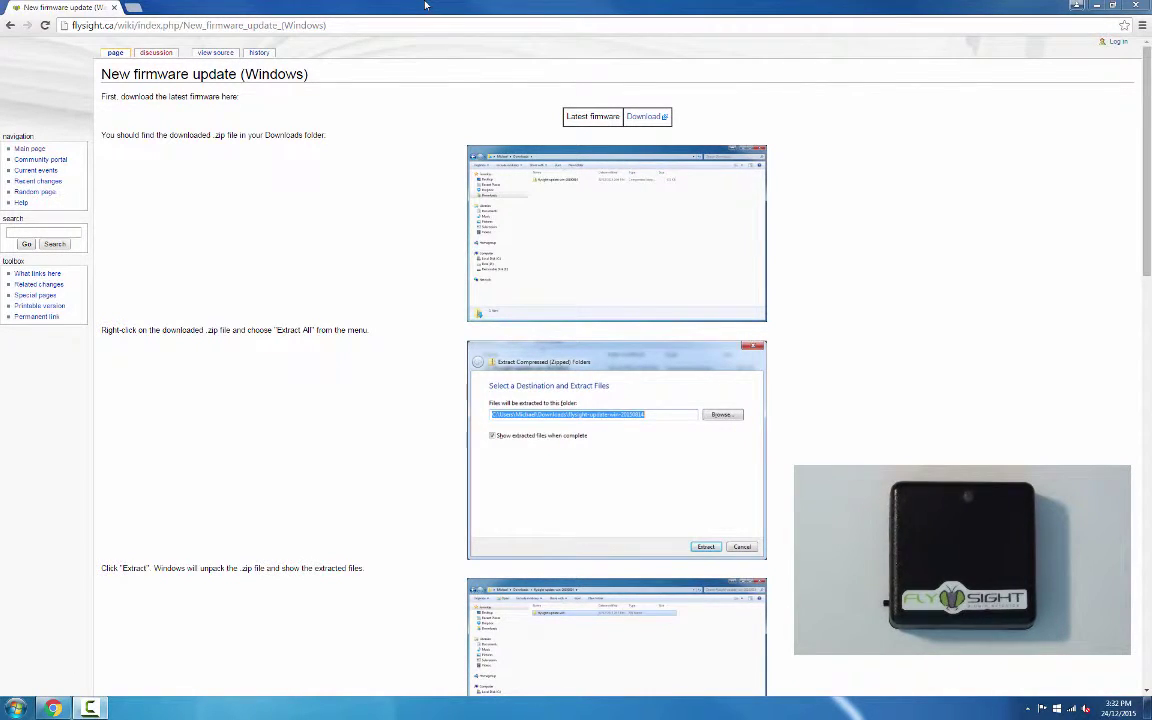
Download the latest firmware zip, flysight-update-win-20150814.zip, from the FlySight firmware update wiki page.
left_click(420, 25)
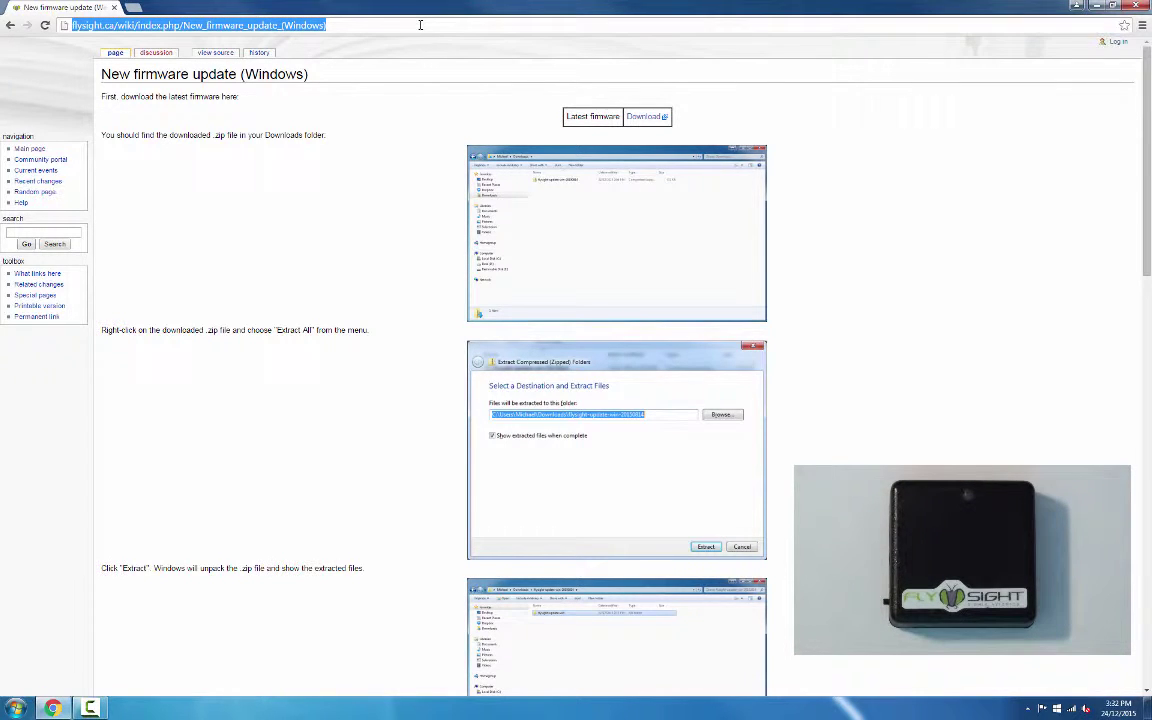
left_click(646, 118)
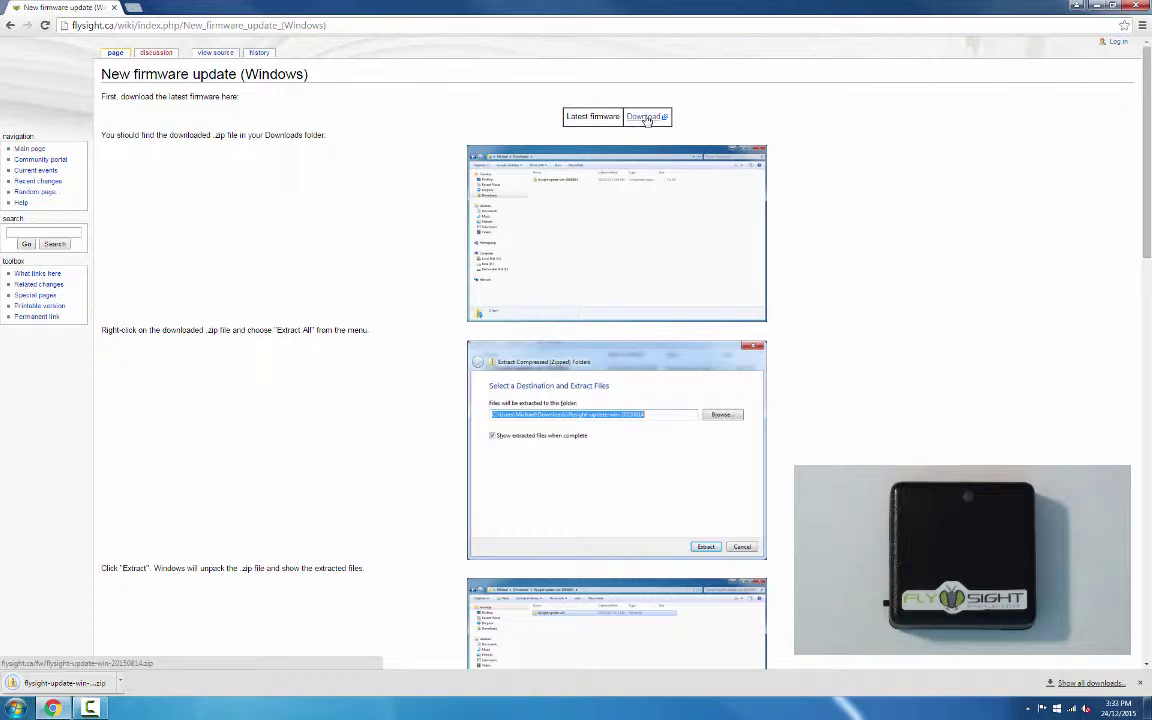
left_click(119, 683)
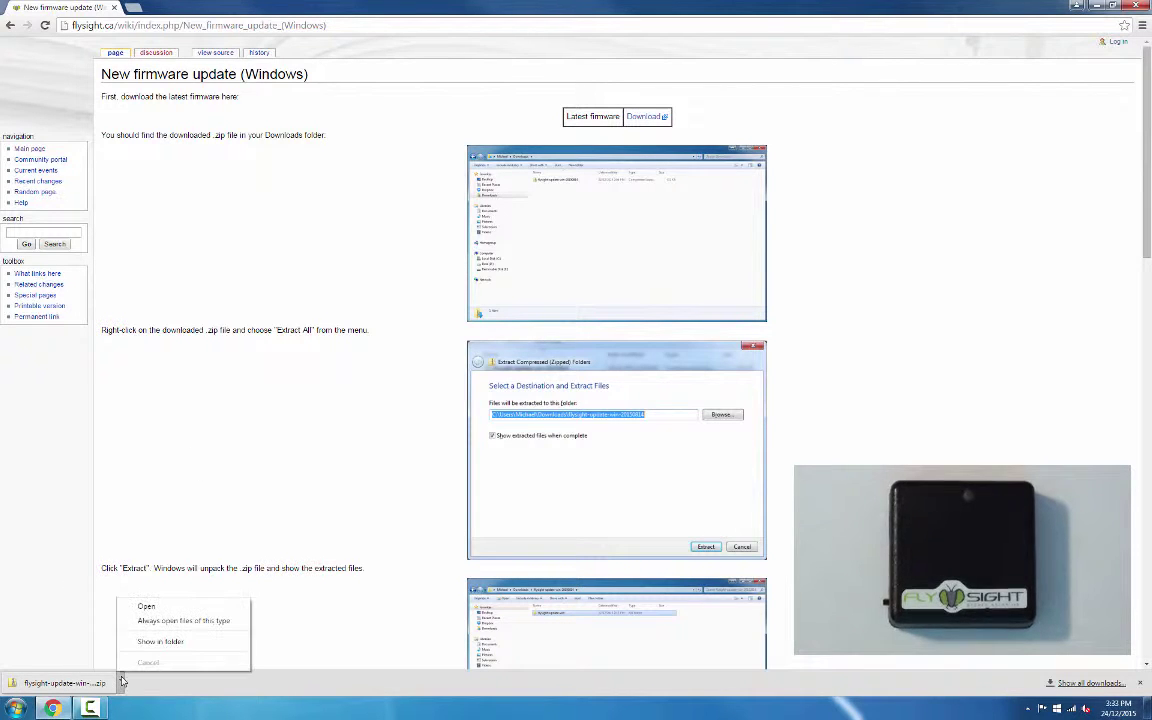
Extract flysight-update-win-20150814.zip into the Downloads folder.
left_click(153, 642)
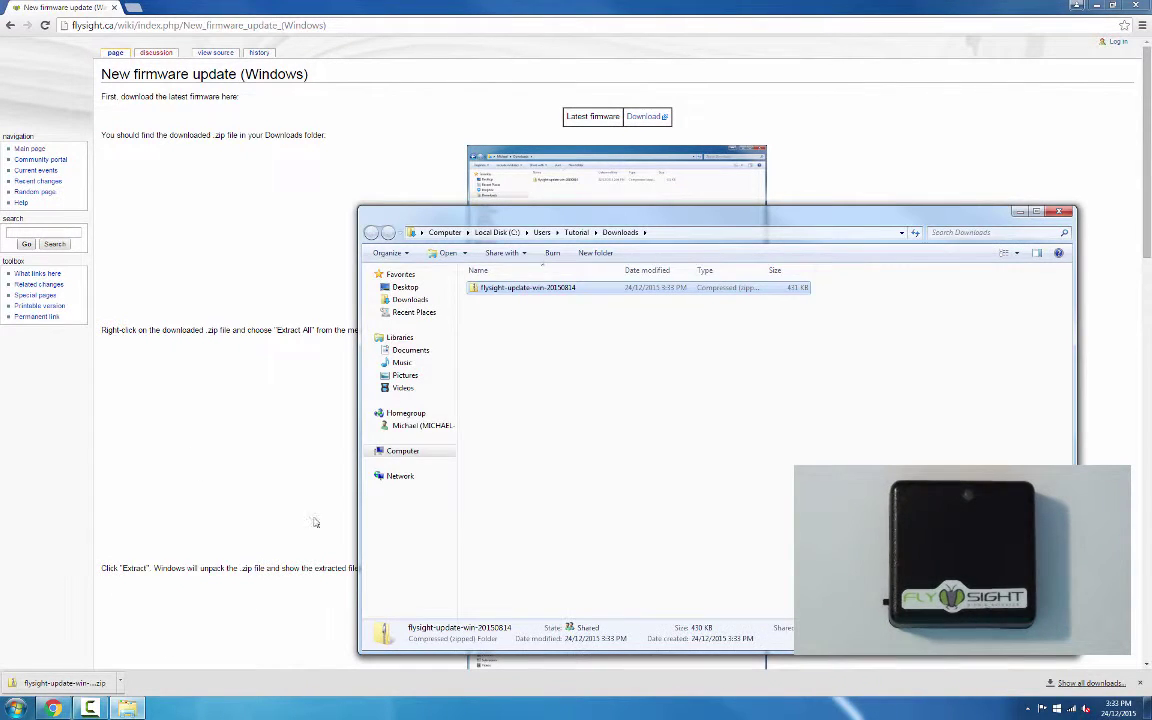
right_click(497, 292)
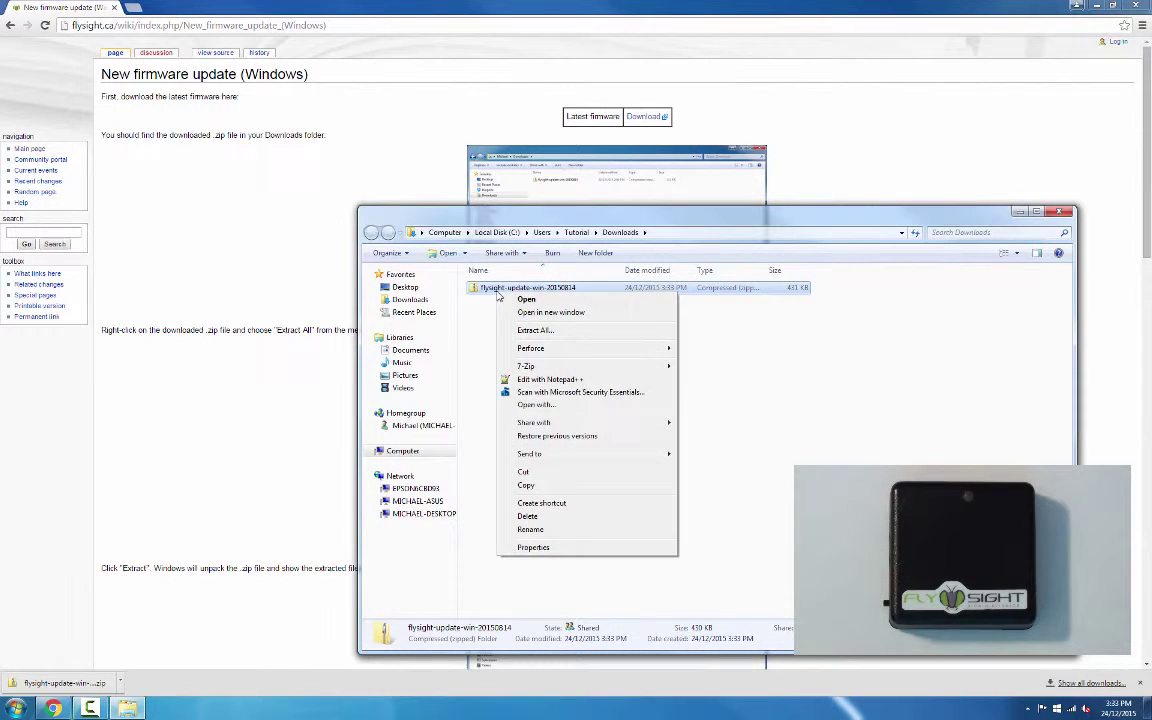
left_click(535, 333)
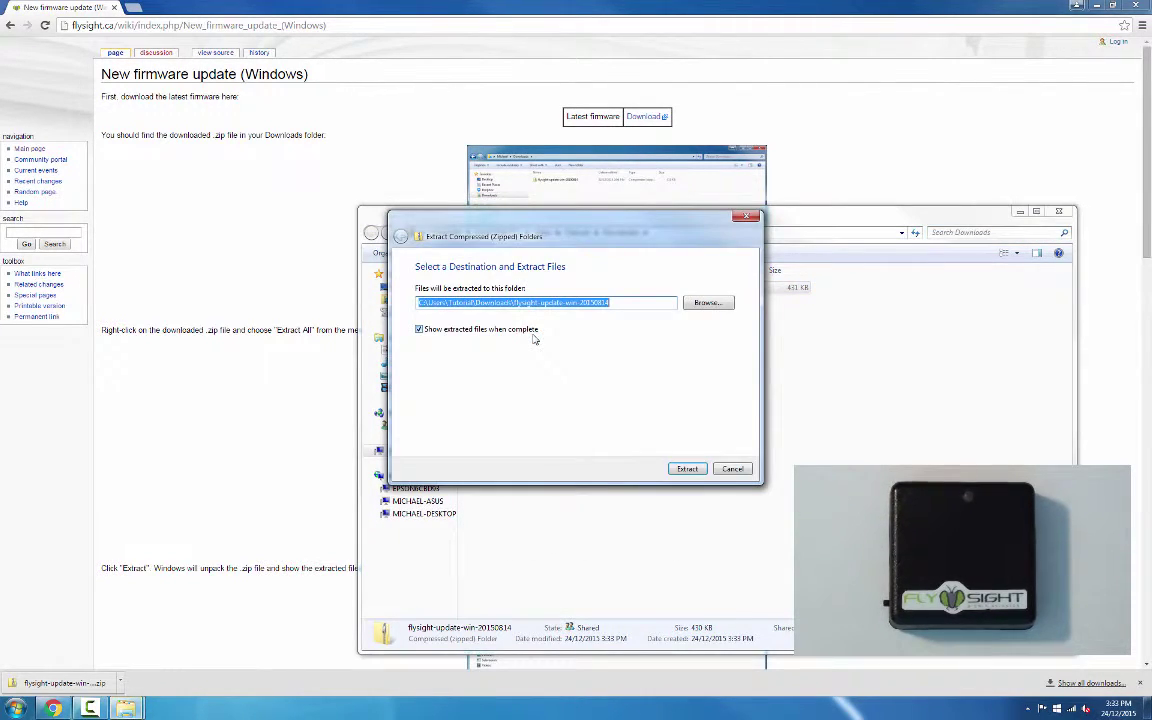
left_click(687, 470)
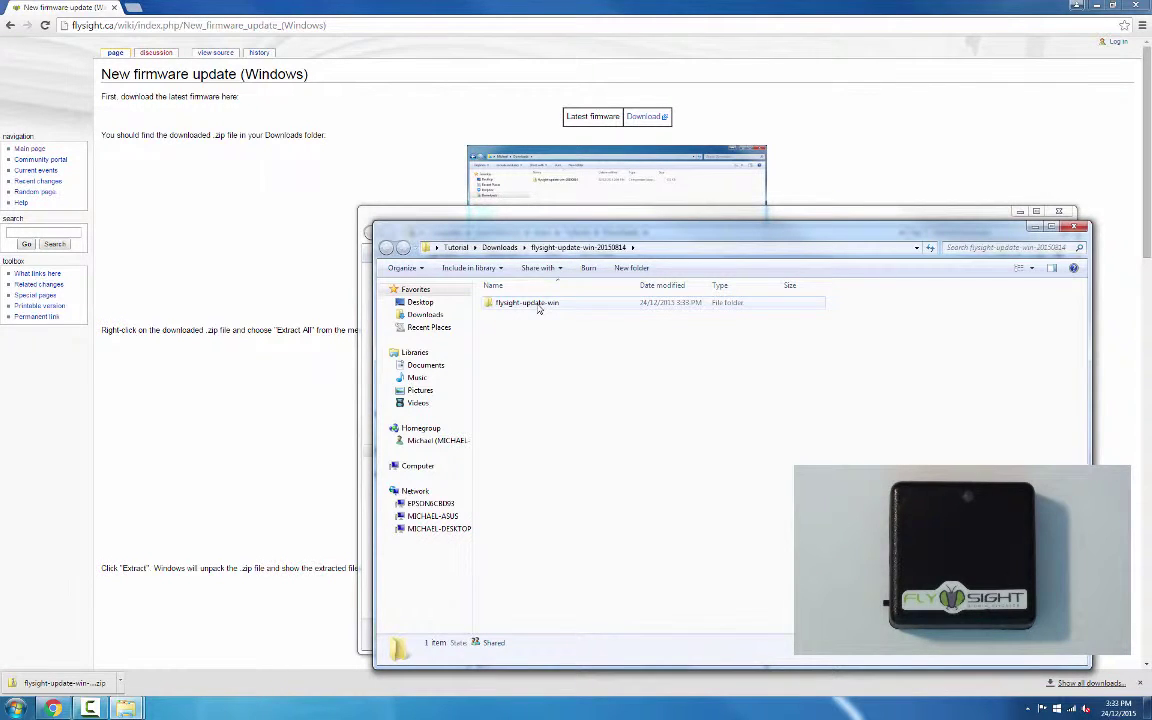
Open the extracted flysight-update-win folder and return to the firmware wiki page.
double_click(537, 304)
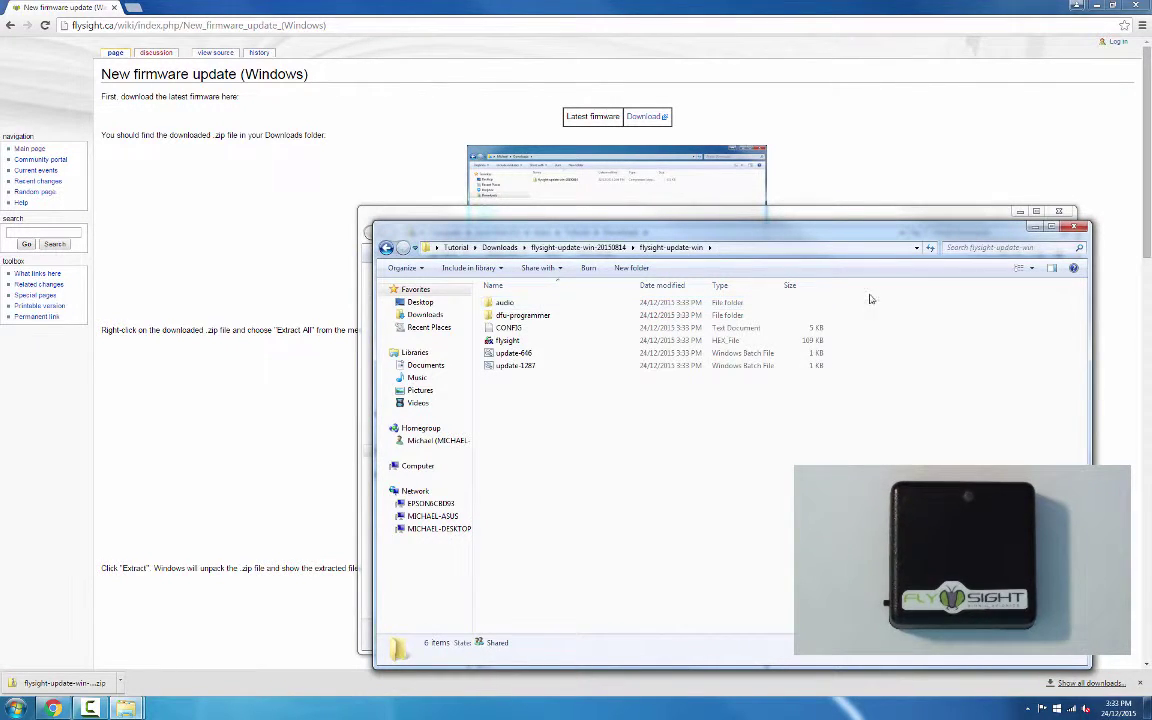
left_click(1059, 211)
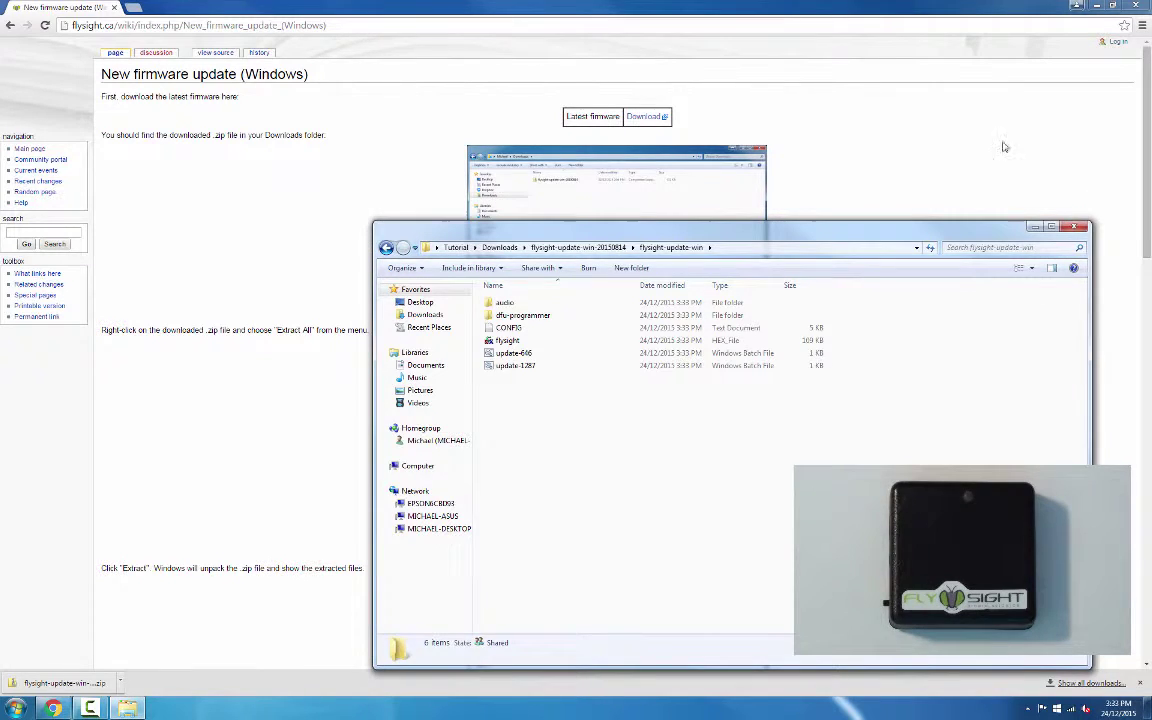
left_click(785, 6)
Scroll down the firmware page and follow the 'Installing the DFU driver' link.
scroll(490, 365, "down", 10)
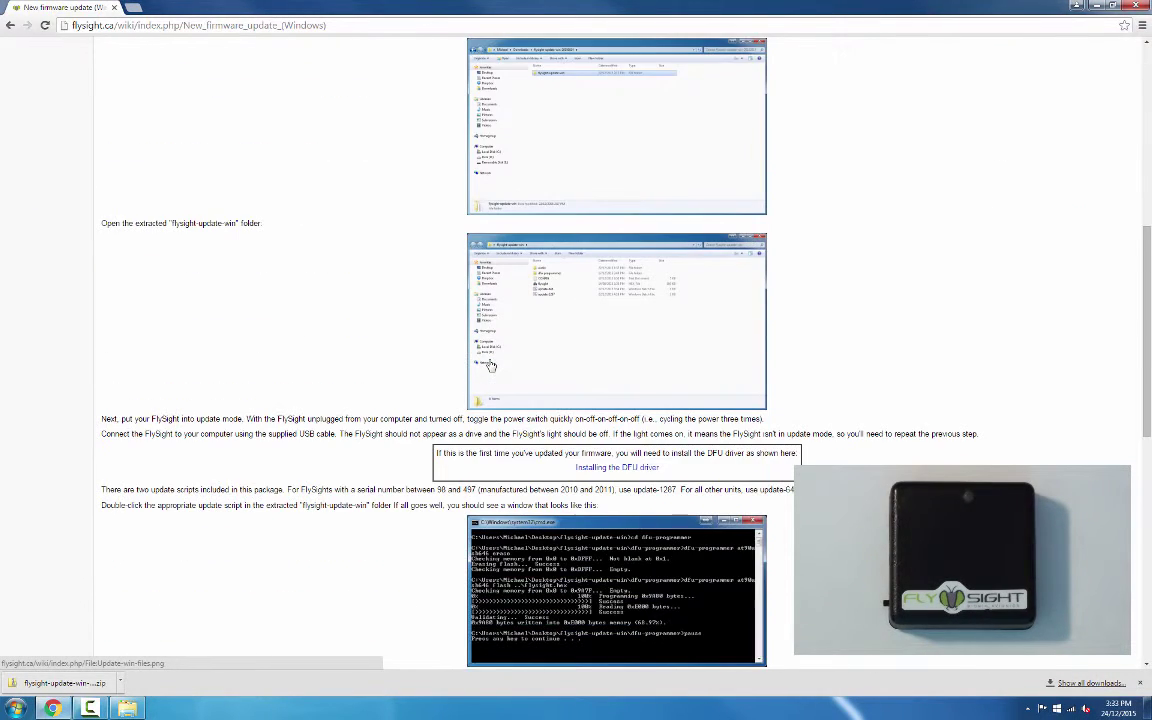
scroll(490, 362, "down", 1)
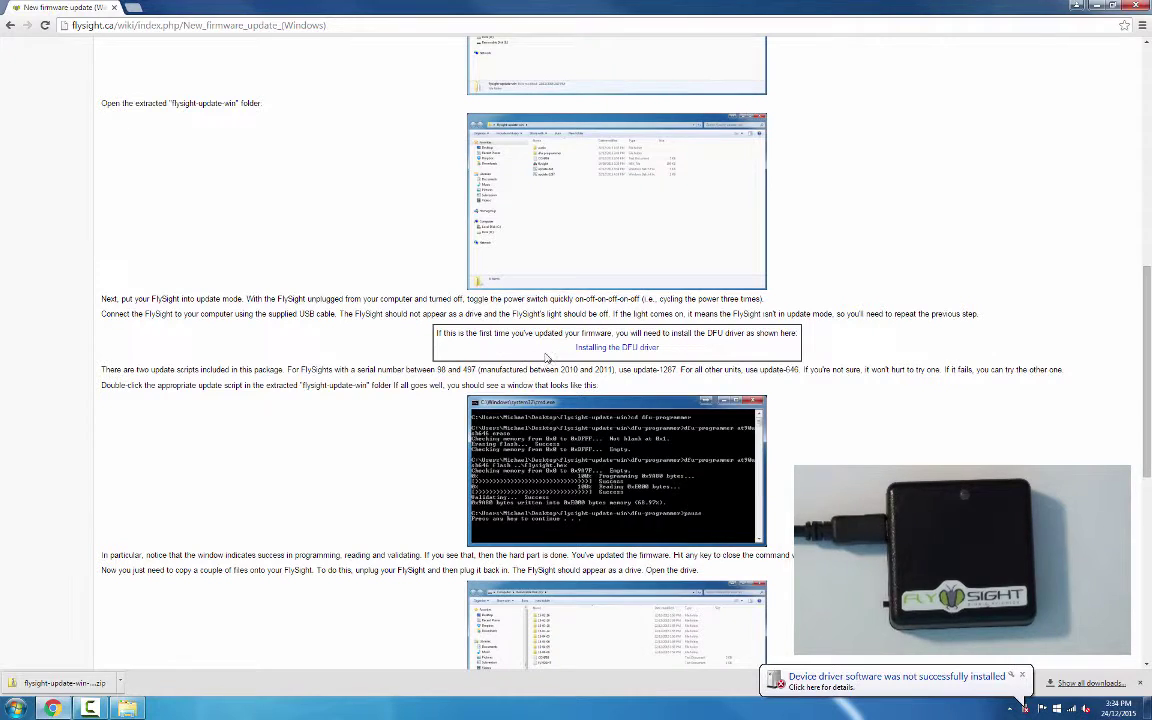
left_click(603, 349)
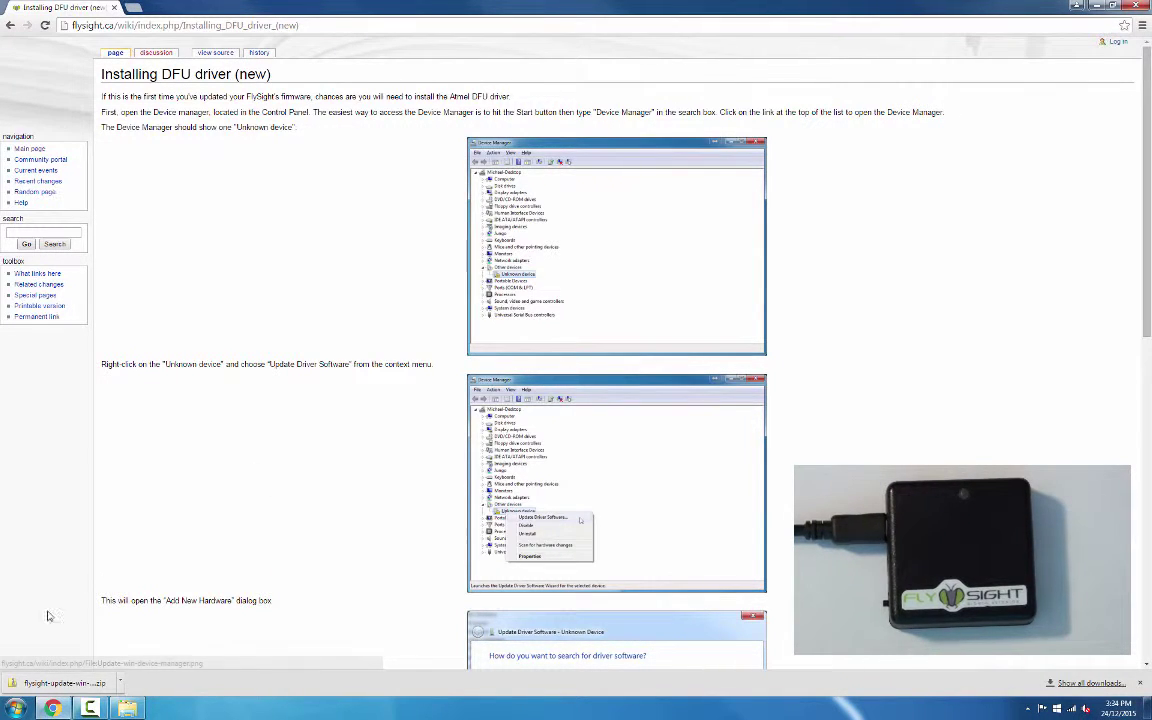
Search for 'device manager', launch it, and place its window beside the driver guide.
left_click(15, 708)
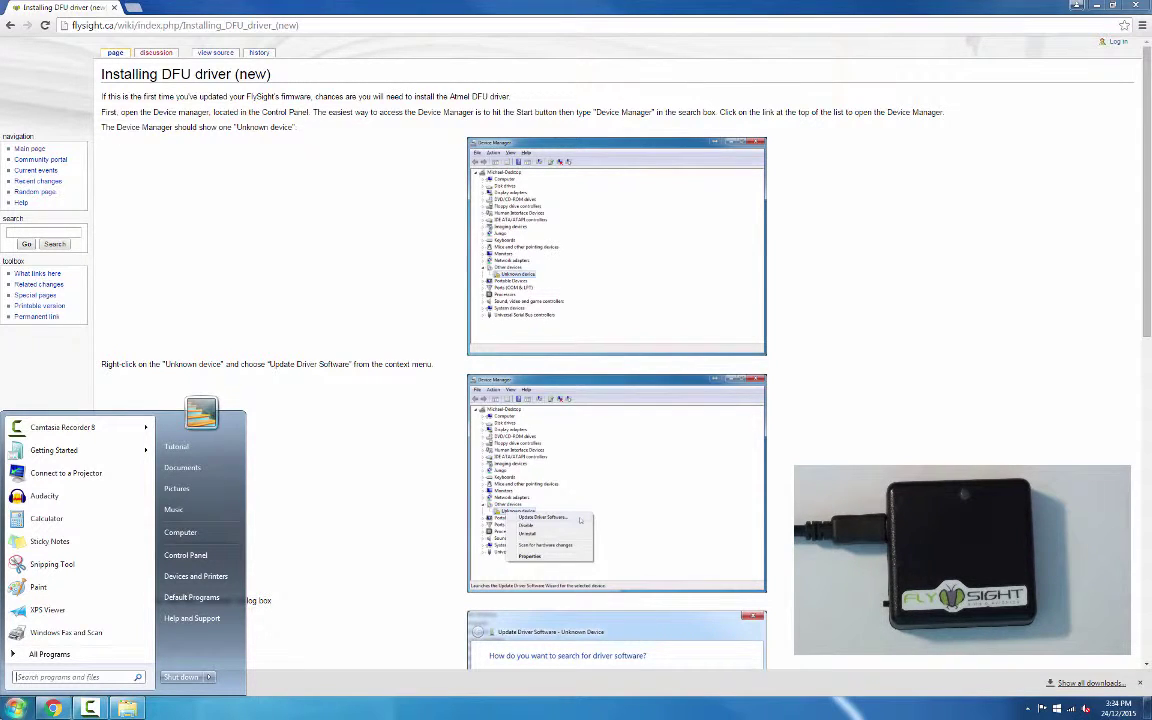
type("devic")
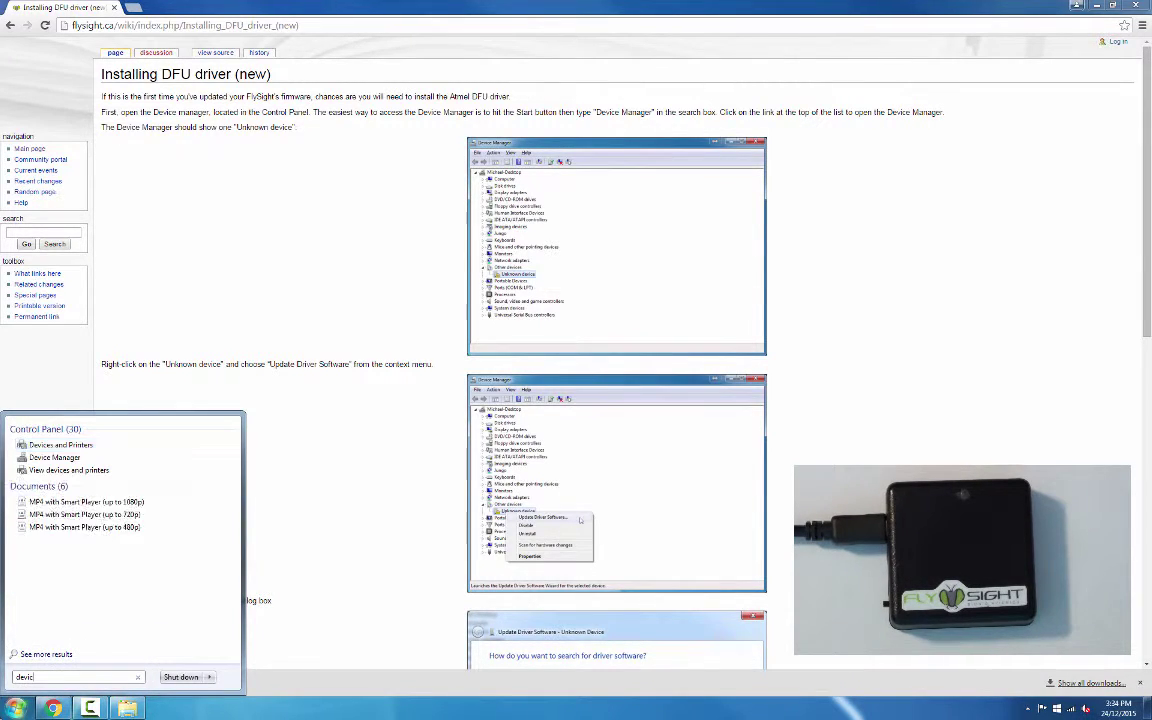
type("e manager")
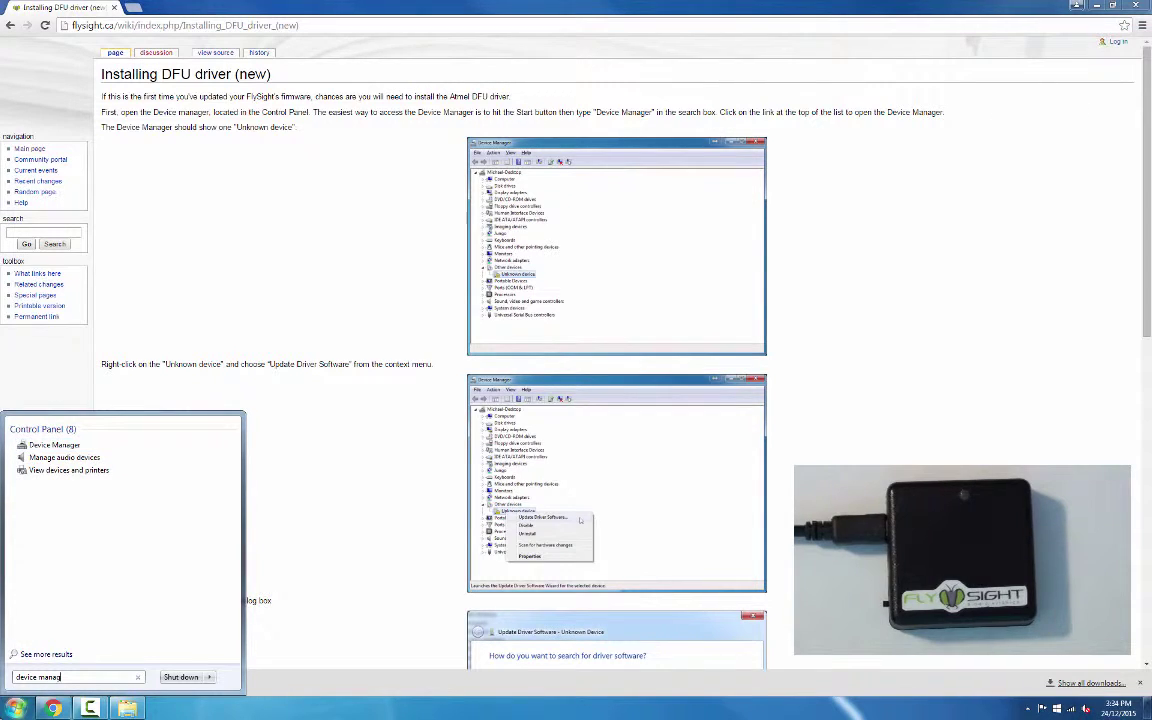
left_click(56, 446)
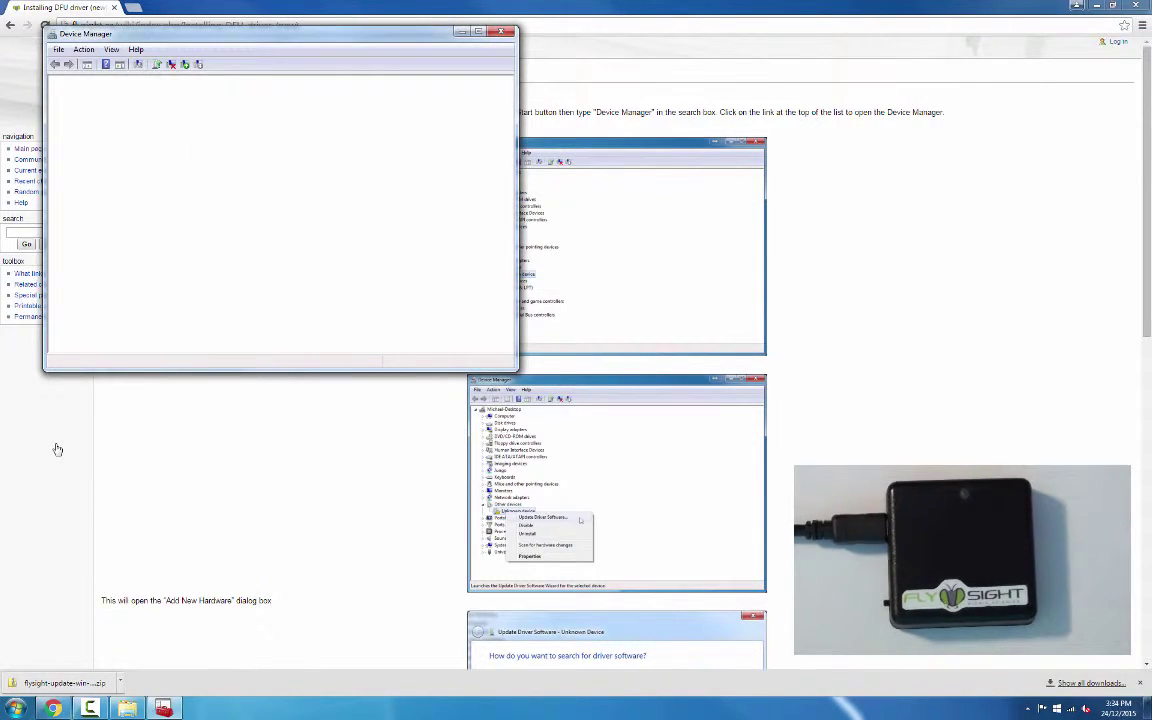
left_click_drag(294, 36, 643, 284)
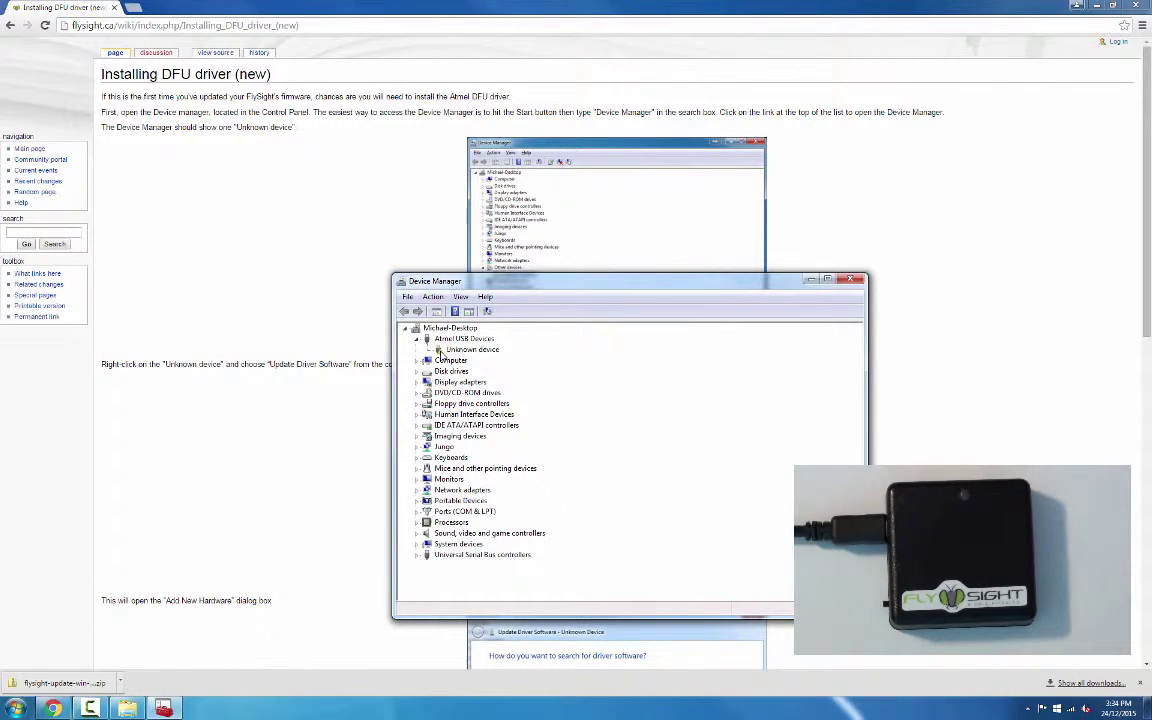
Install the Unknown device's driver from Downloads\flysight-update-win-20150814\flysight-update-win, making it AT90USB64.
right_click(458, 352)
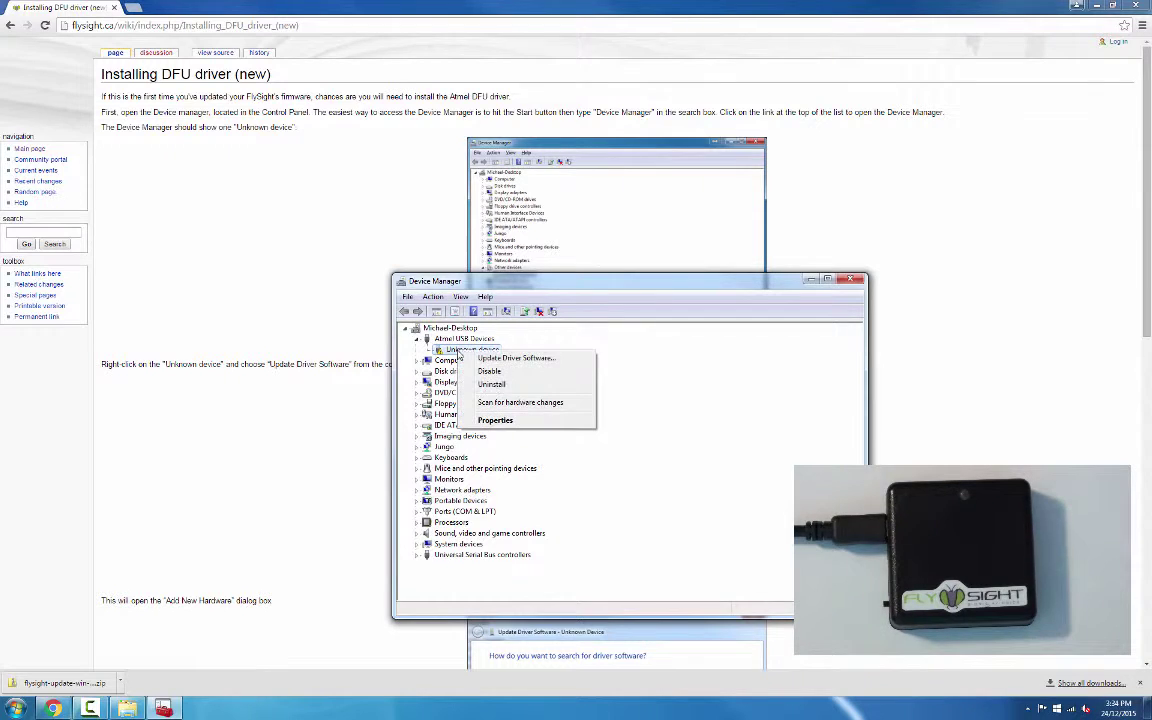
left_click(490, 357)
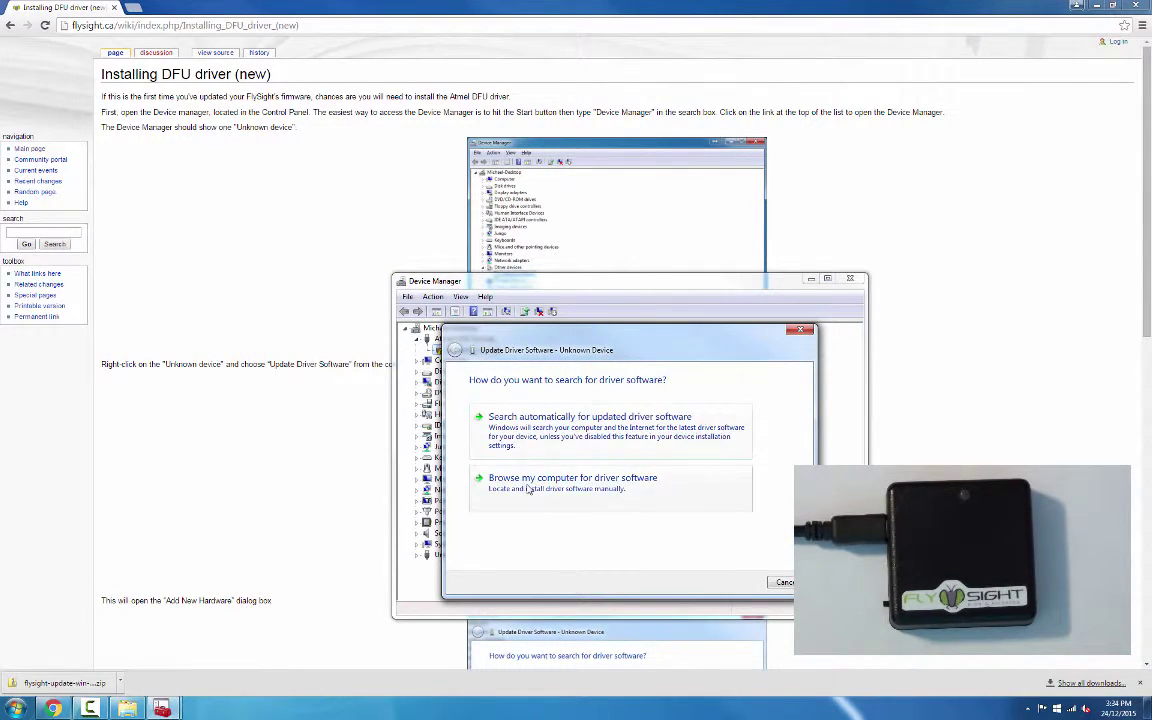
left_click(528, 490)
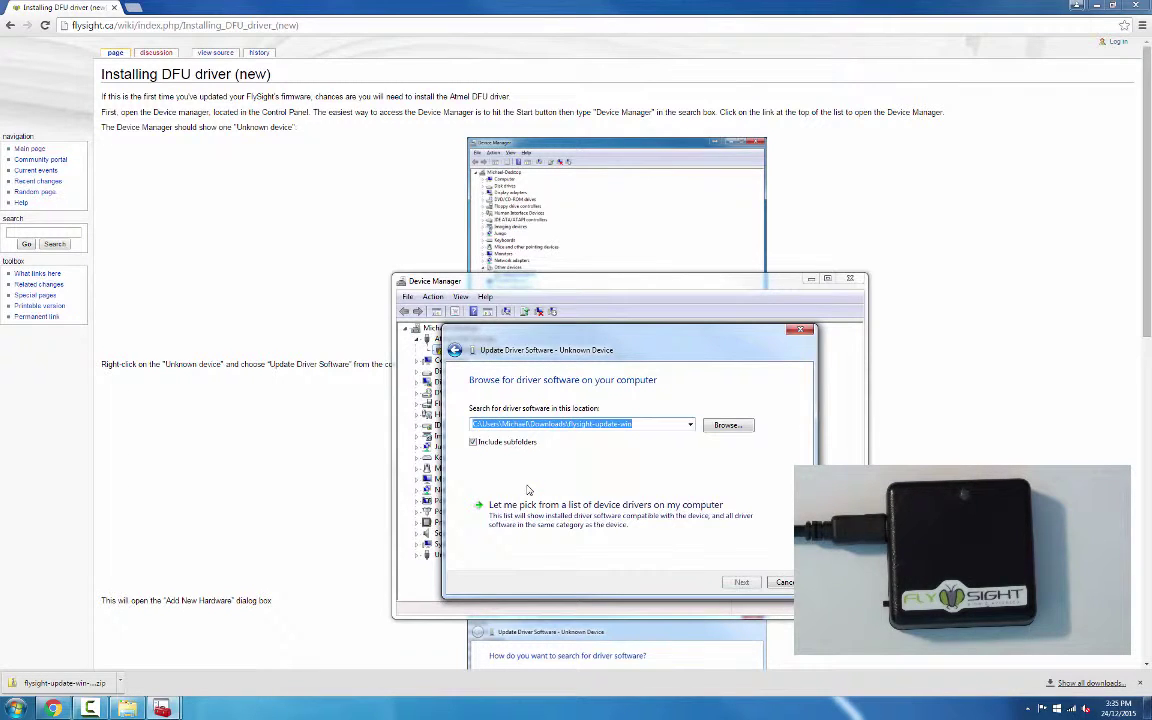
left_click(722, 428)
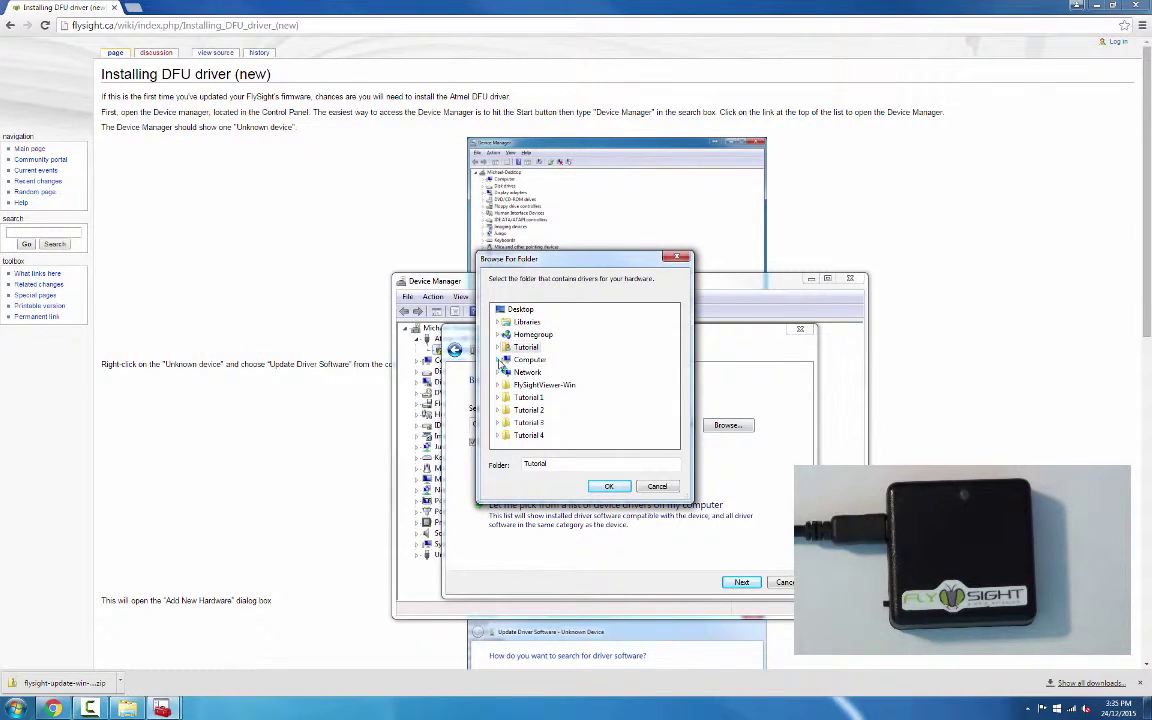
left_click(499, 347)
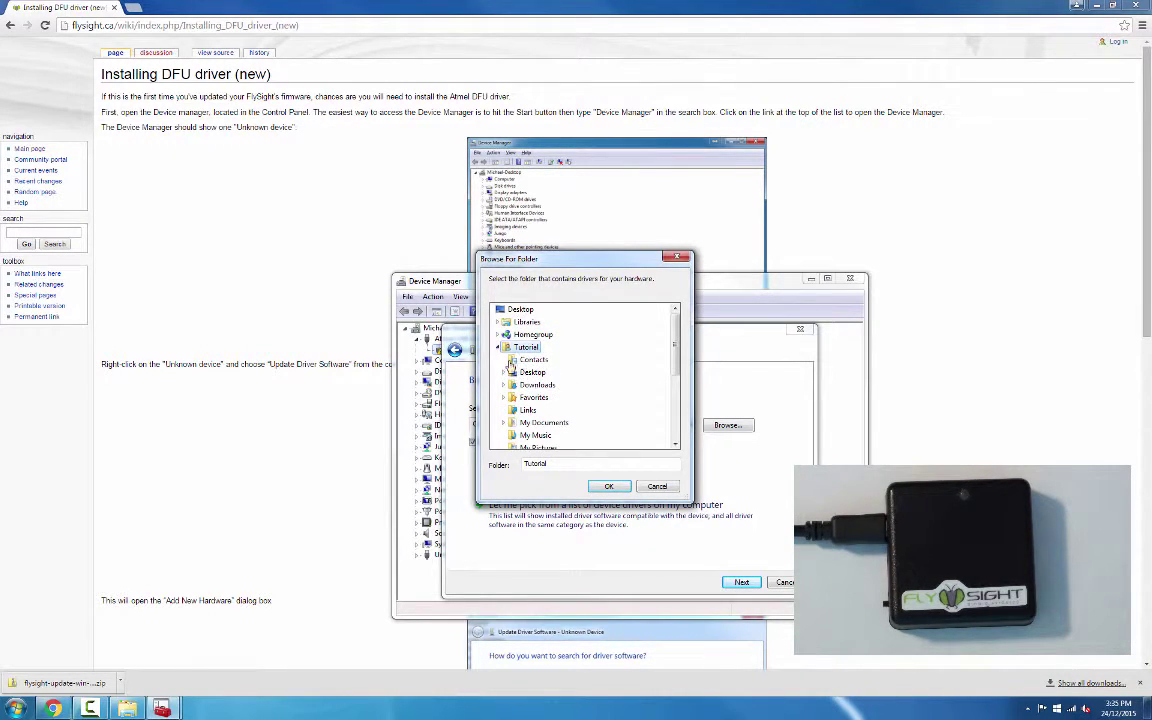
left_click(503, 385)
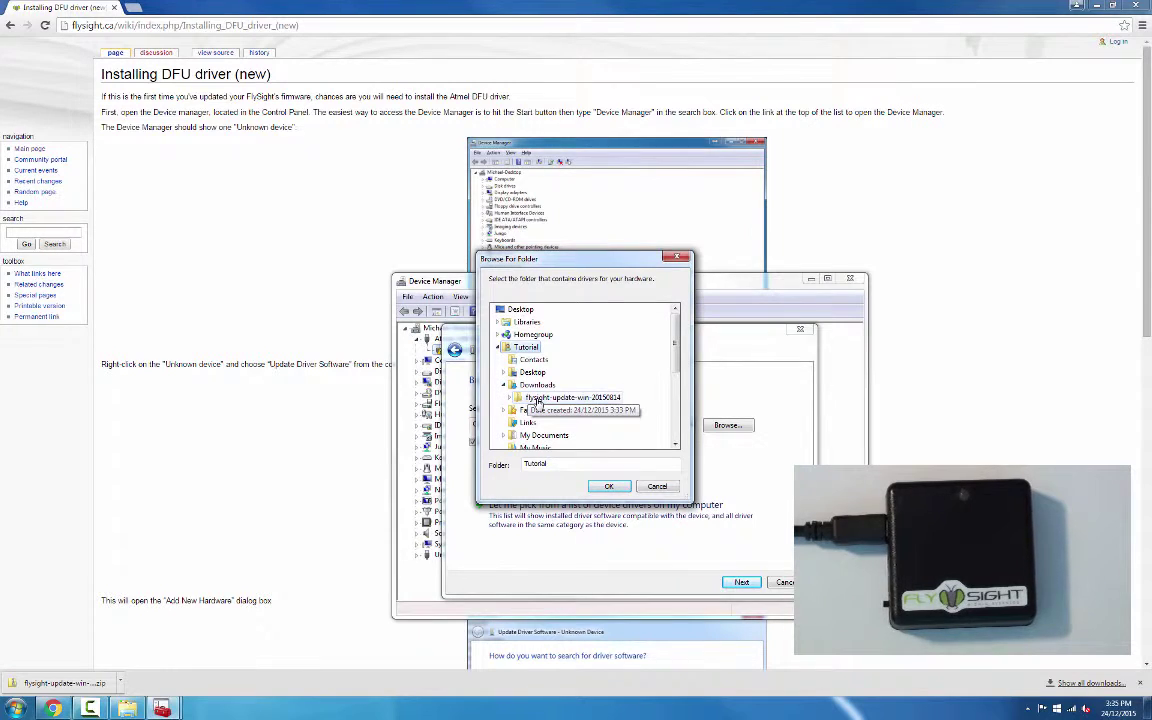
double_click(536, 400)
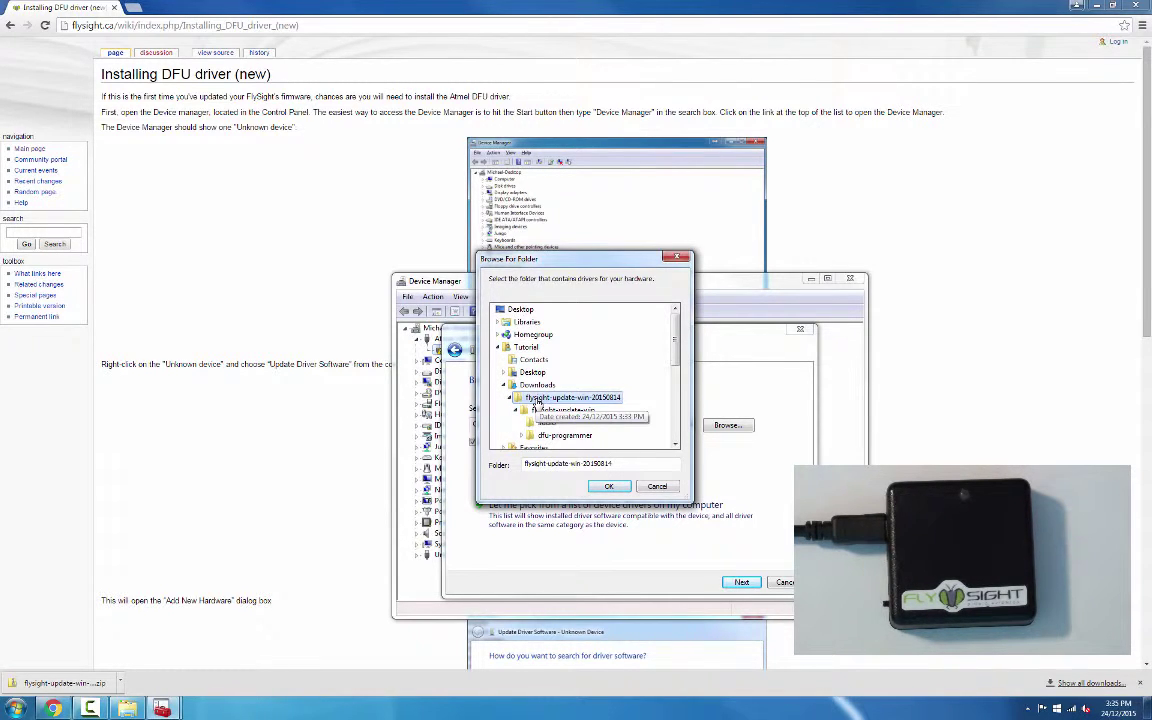
left_click(556, 410)
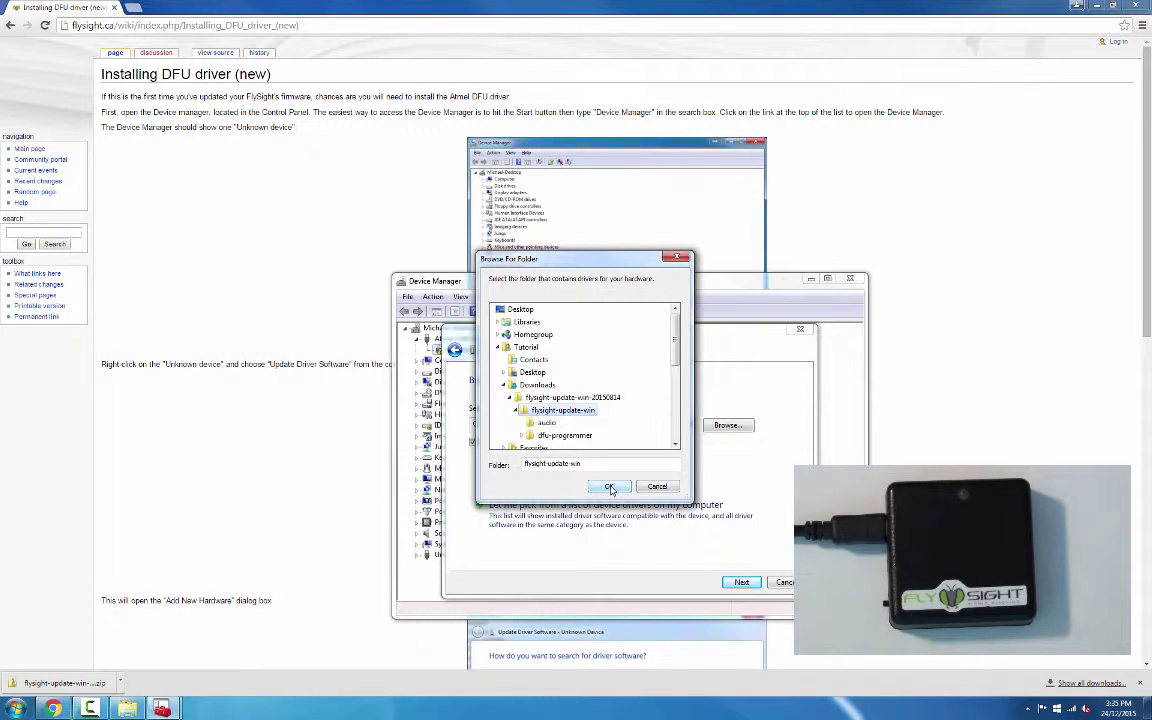
left_click(611, 488)
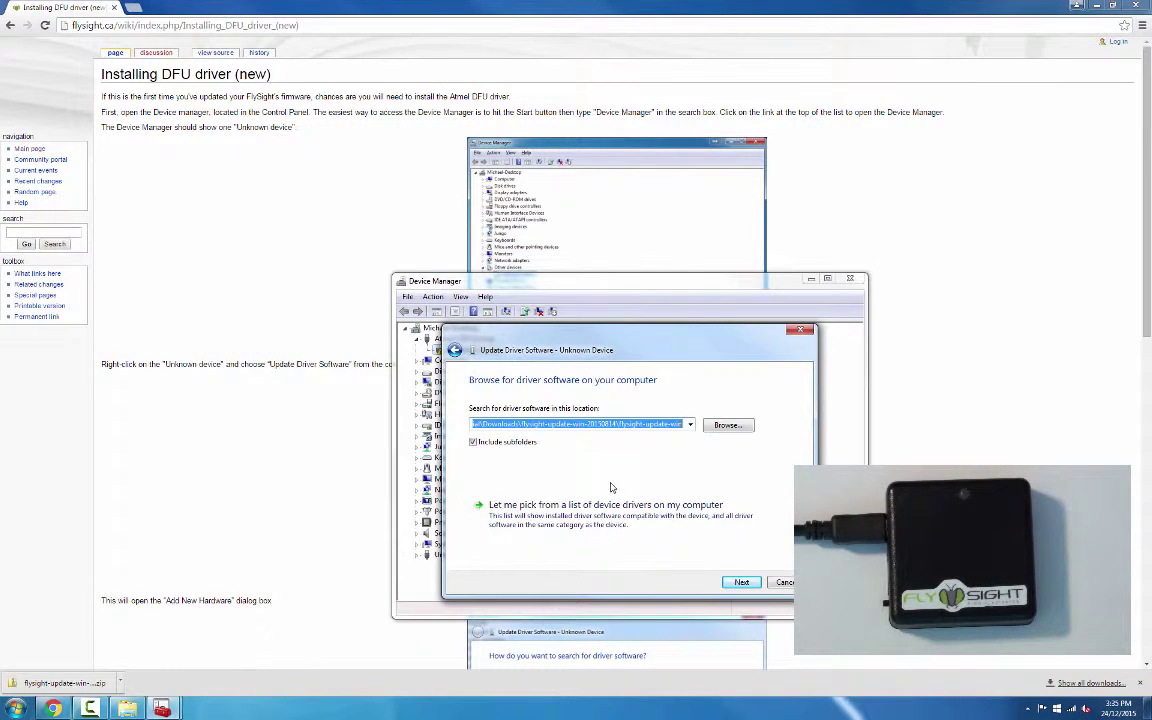
left_click(742, 585)
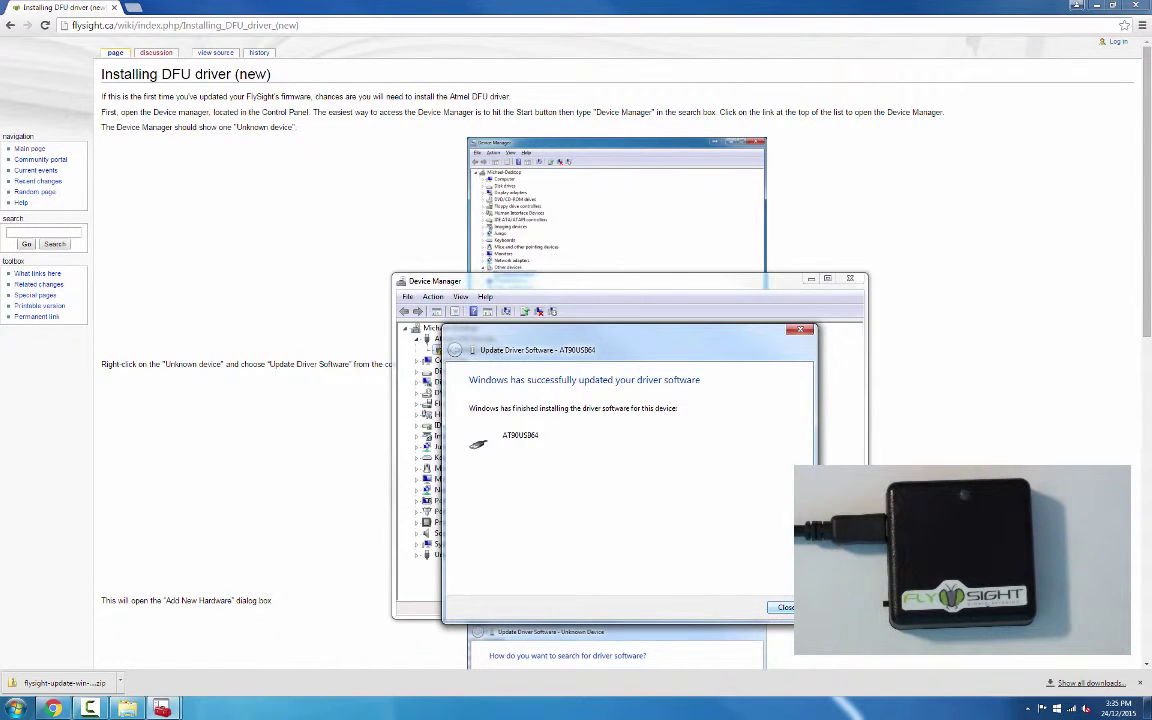
left_click(788, 607)
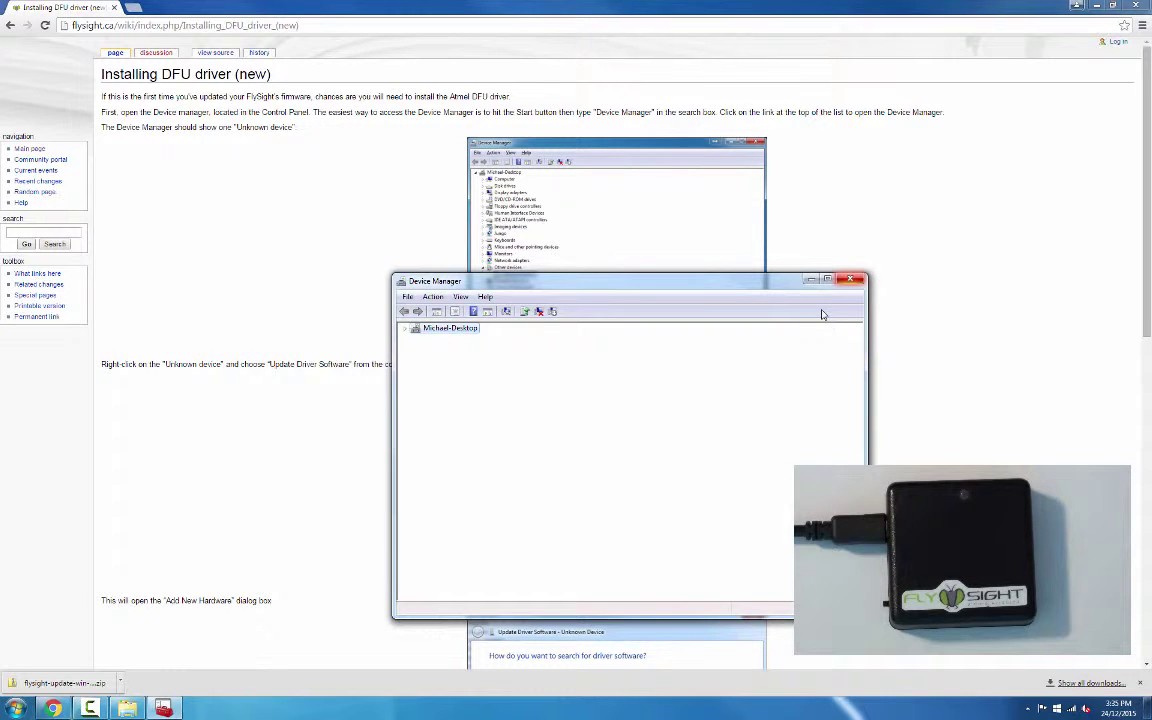
Close Device Manager, go back to the New firmware update (Windows) page and scroll down.
key("alt+F4")
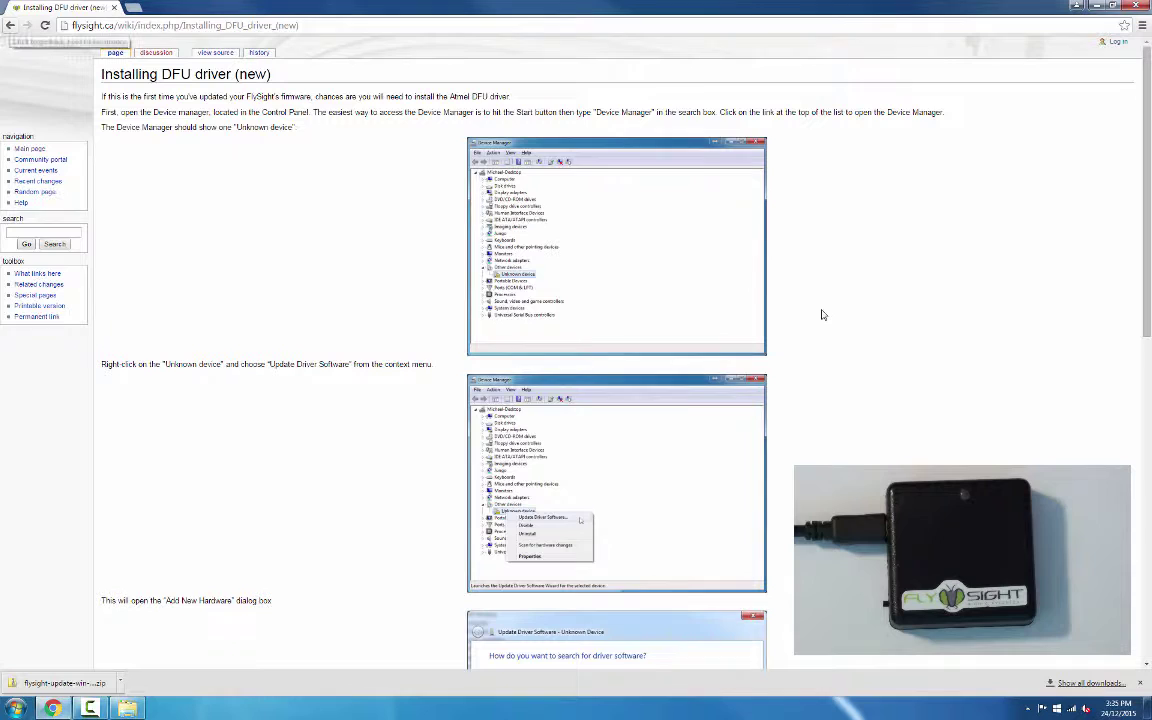
key("alt+Left")
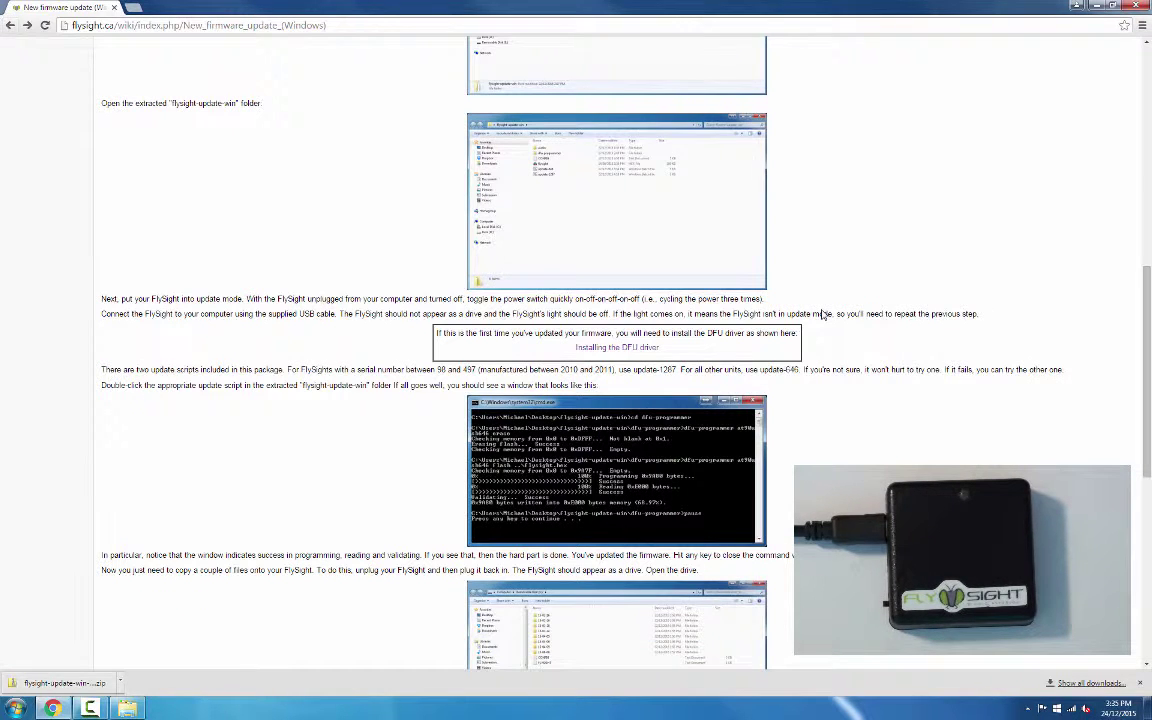
scroll(822, 314, "down", 2)
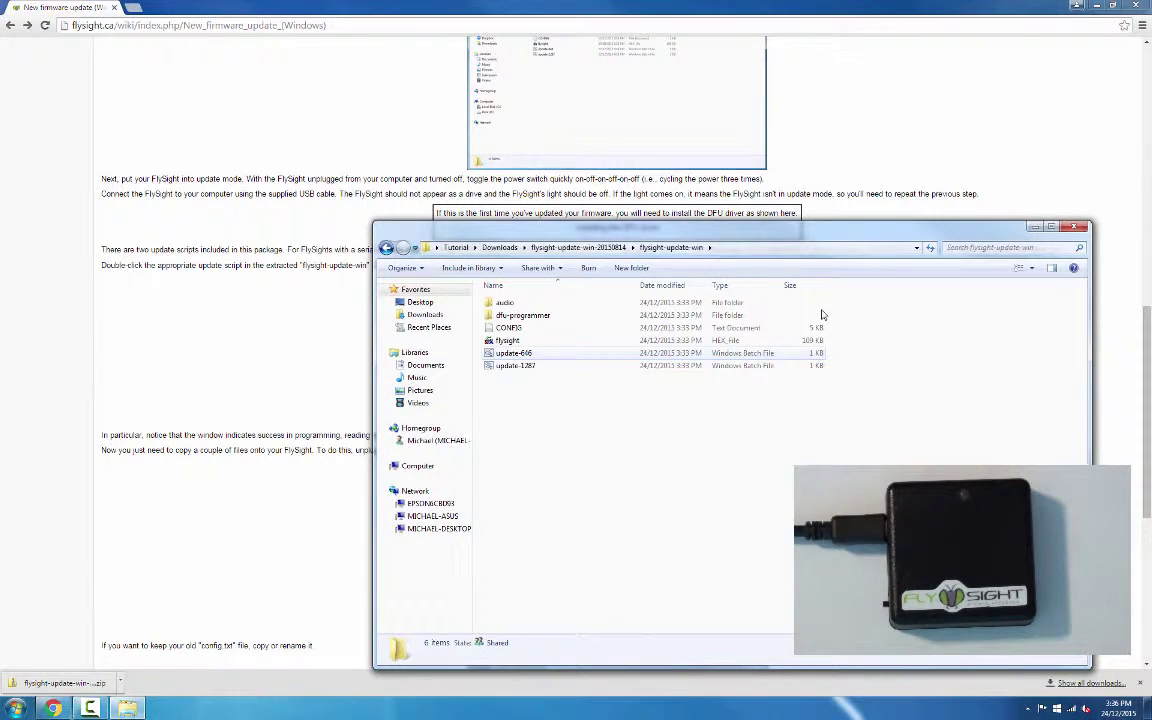
Run the update-646 script to flash the new FlySight firmware.
key("Return")
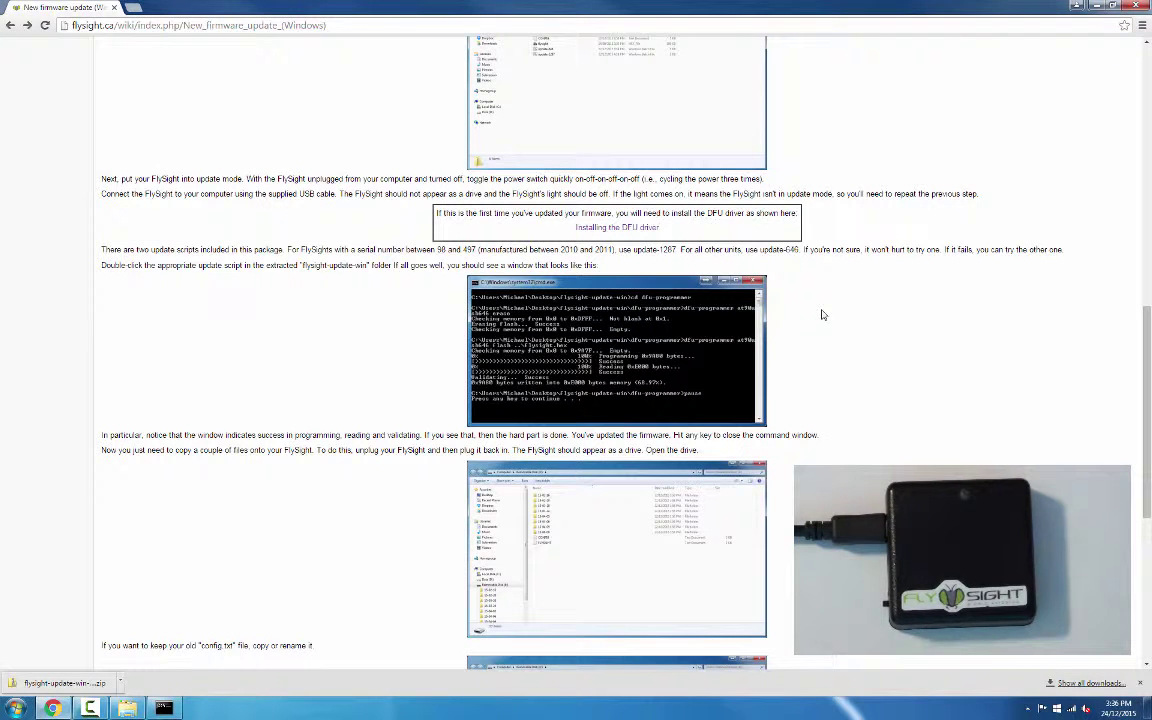
scroll(822, 315, "down", 2)
Scroll the wiki page down to the file-copying instructions.
scroll(822, 315, "down", 1)
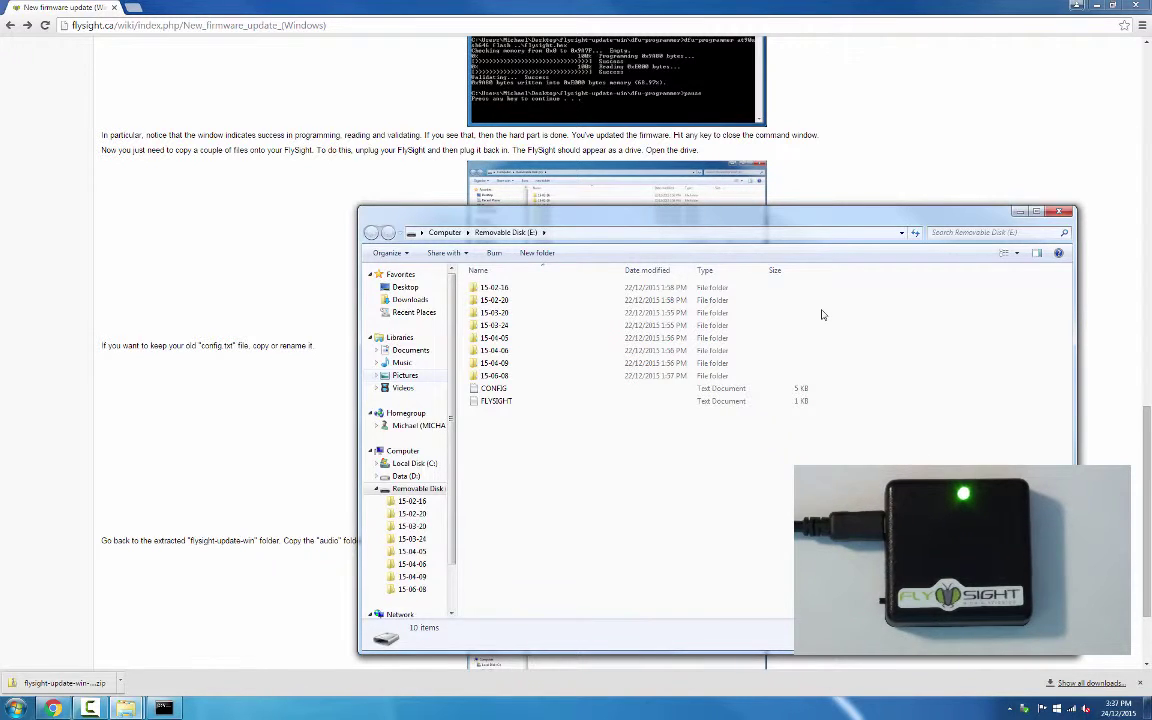
Rename CONFIG on Removable Disk (E:) to CONFIG_OLD.
key("c")
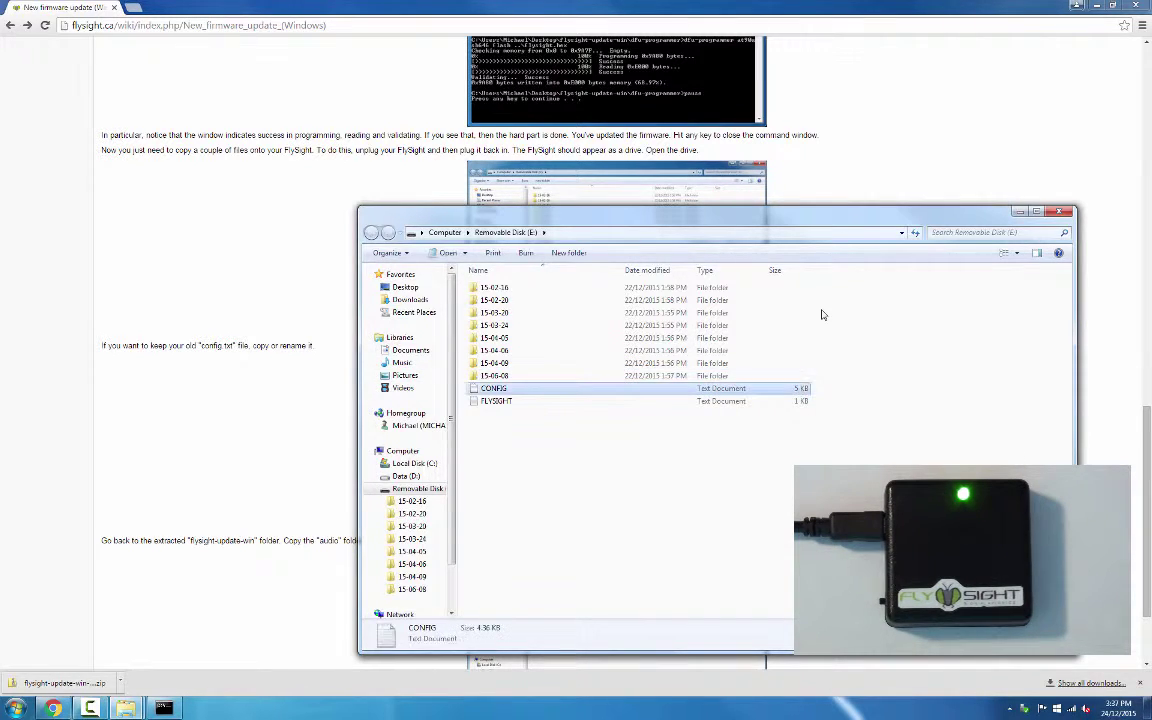
key("F2")
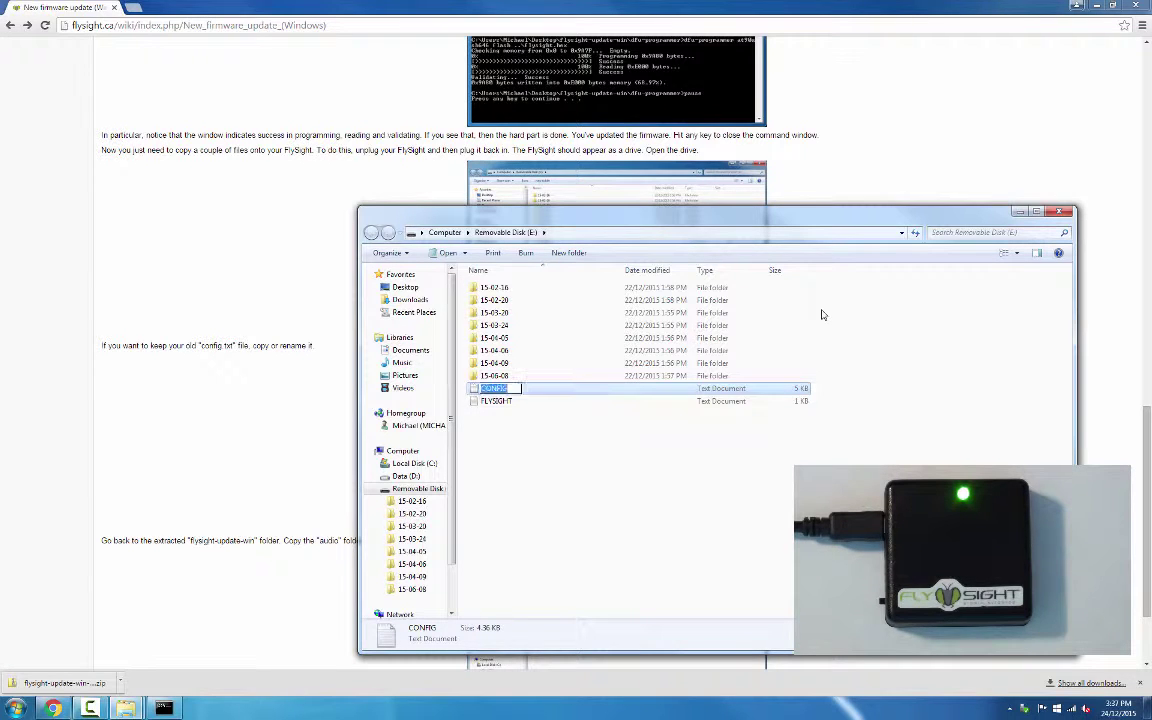
key("End")
type("_OLD")
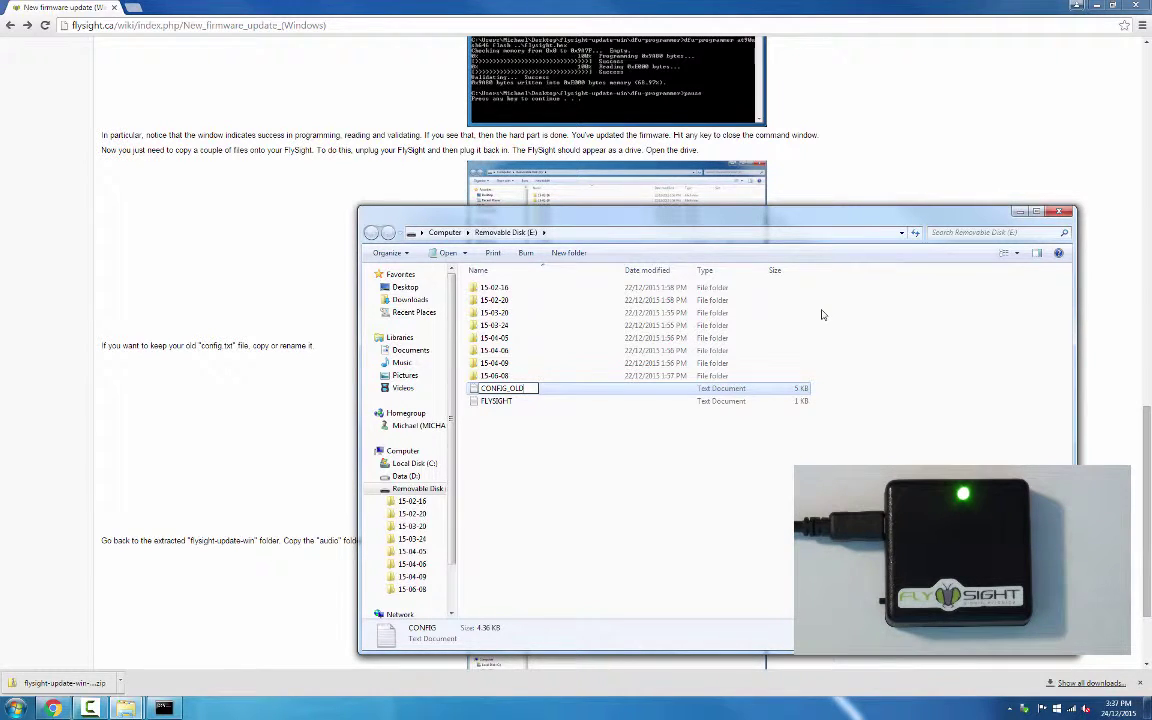
key("Return")
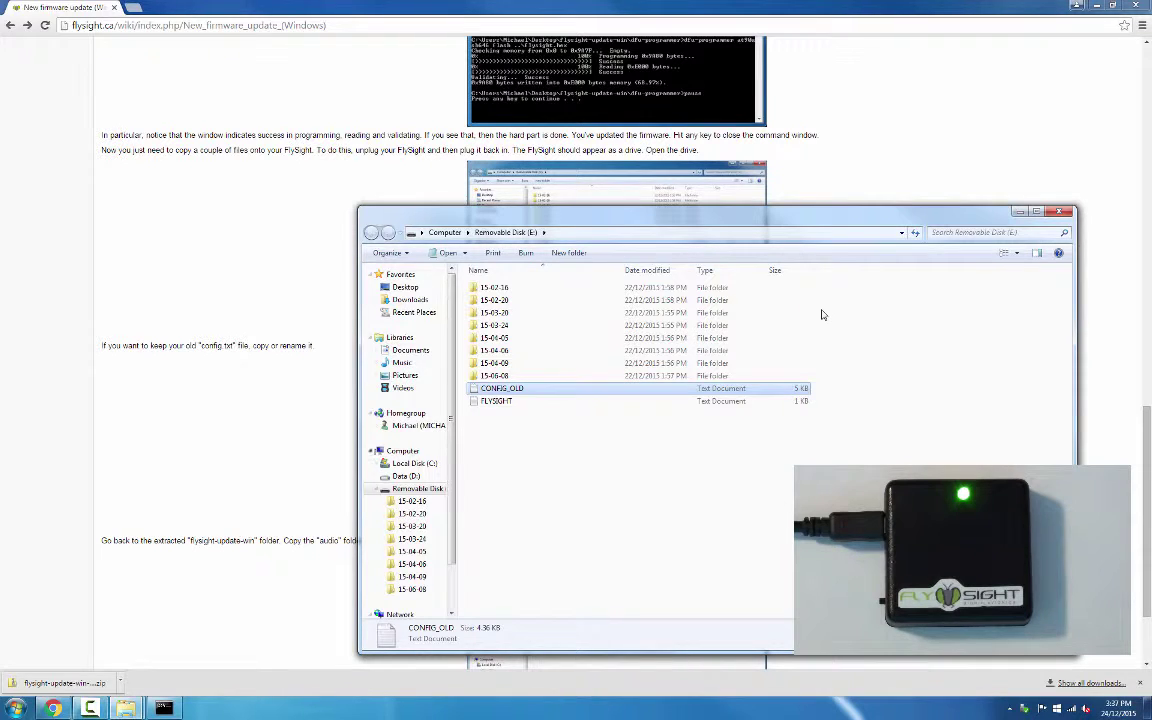
key("super+t")
key("super+t")
key("super+t")
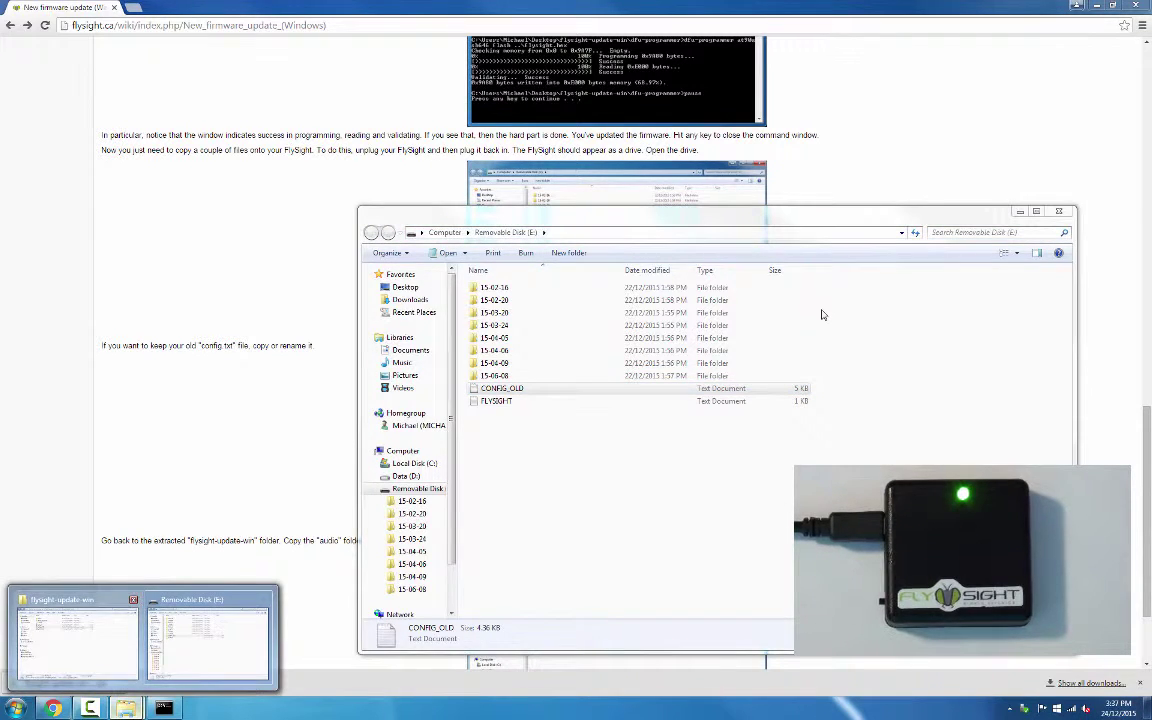
Switch to the flysight-update-win window and move it aside to reveal the drive window.
key("Return")
key("alt+space")
key("m")
key("Right")
key("Down")
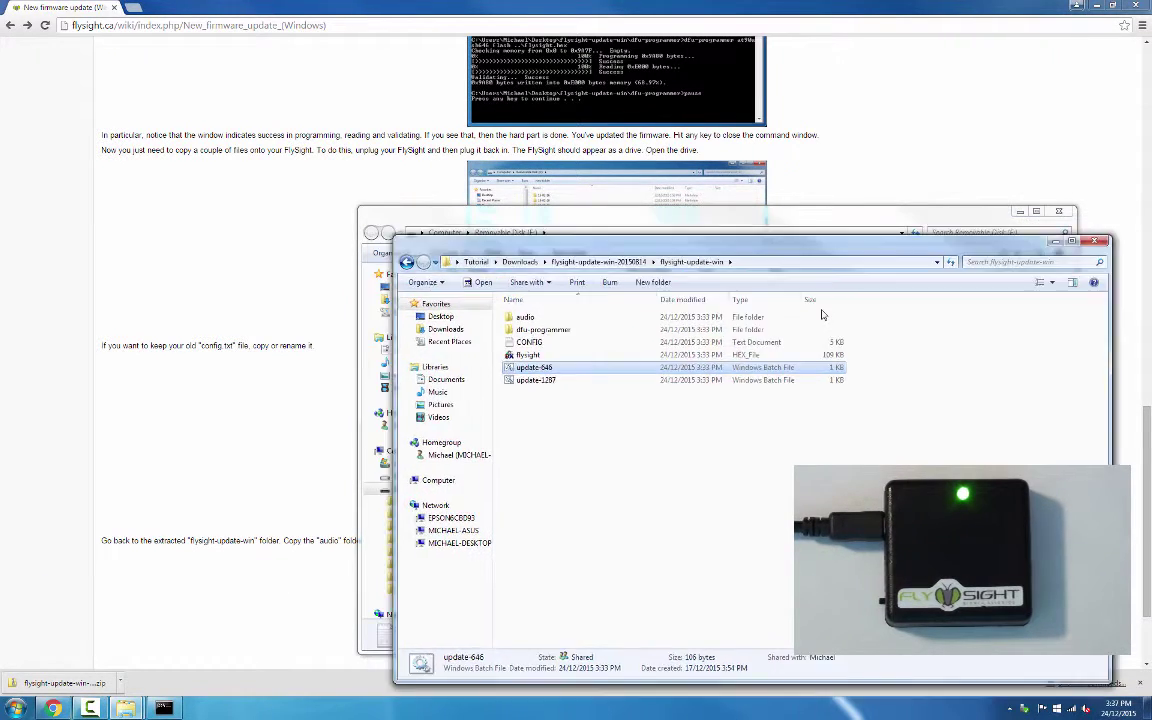
key("Return")
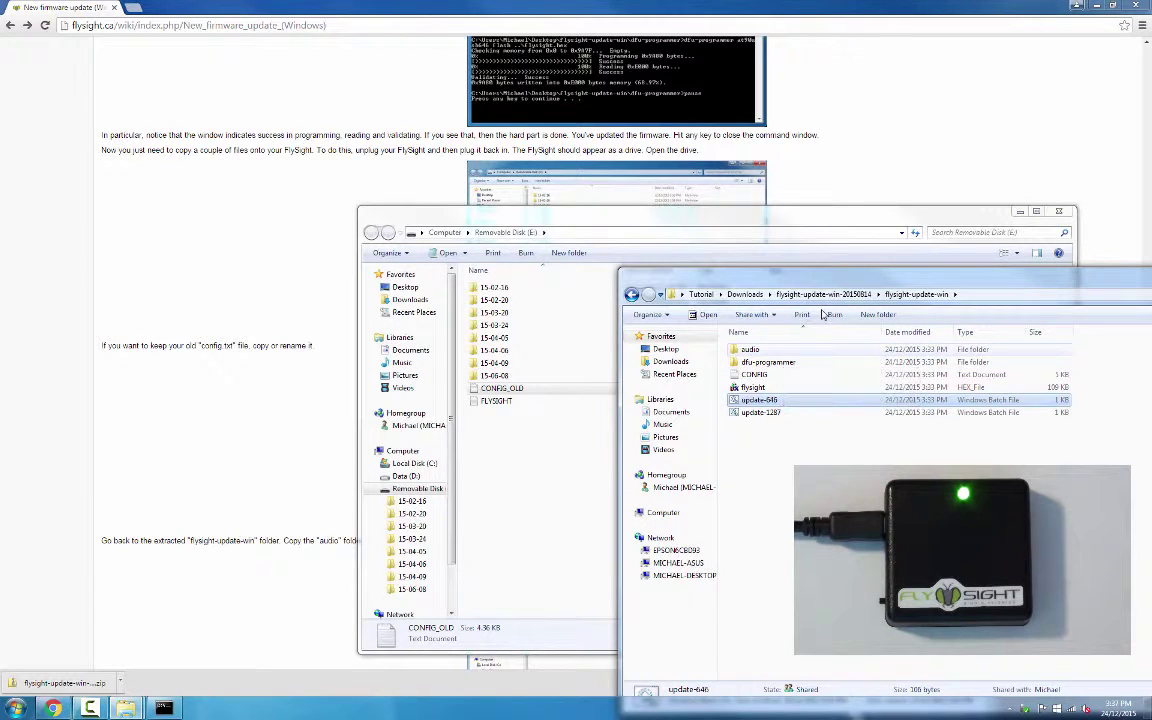
Copy the audio folder and CONFIG file onto Removable Disk (E:).
key("Home")
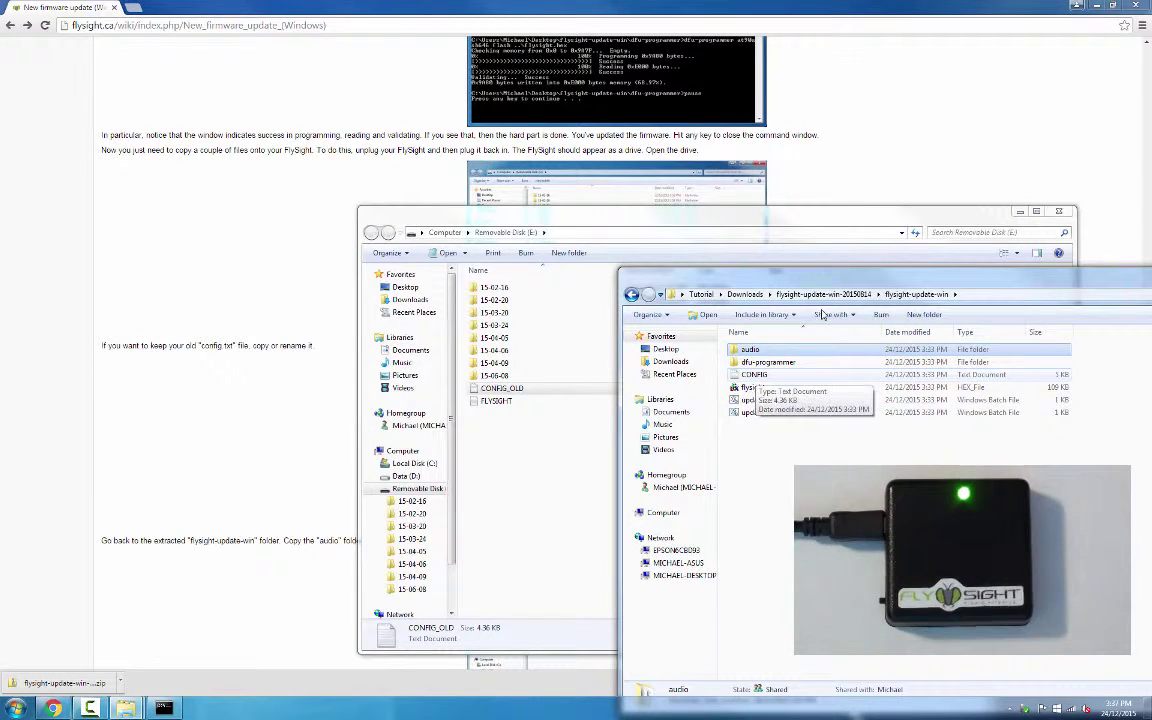
key("ctrl+Down")
key("ctrl+Down")
key("ctrl+space")
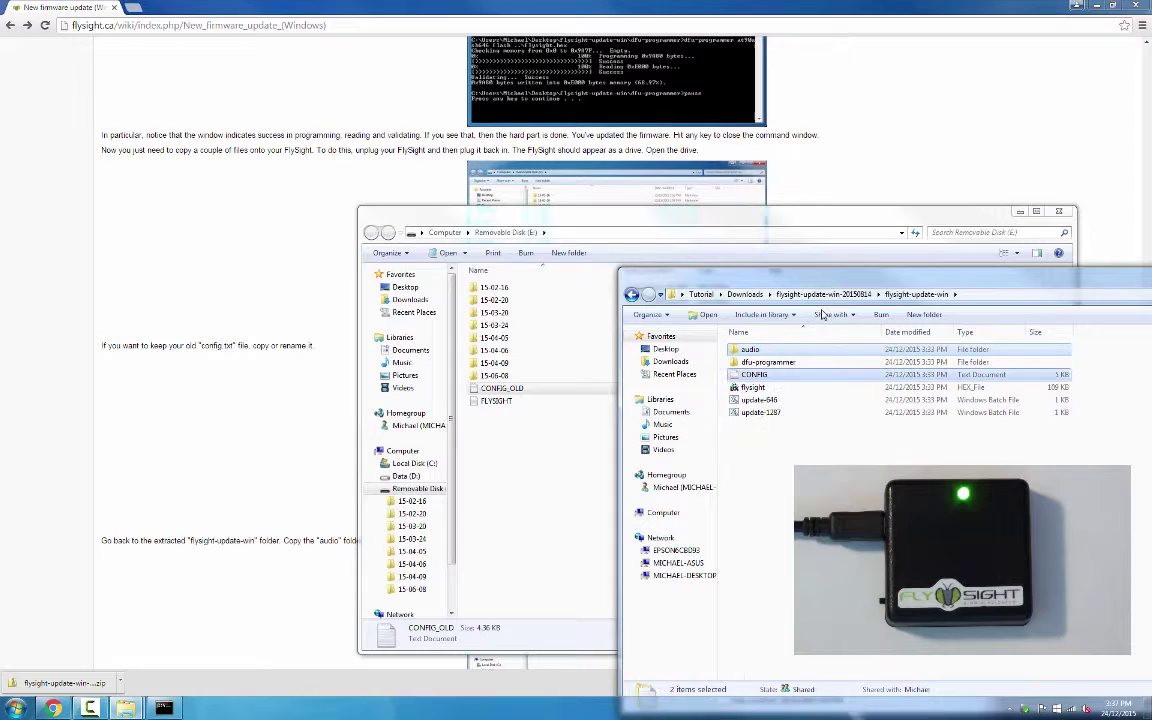
left_click_drag(750, 349, 550, 497)
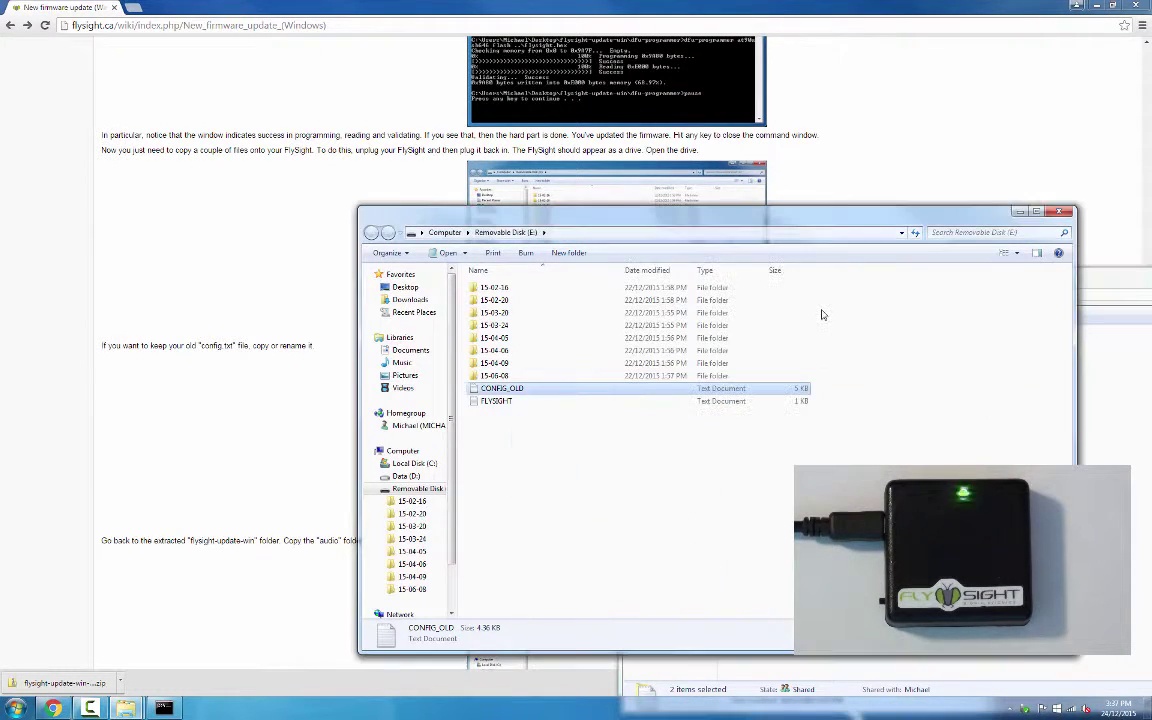